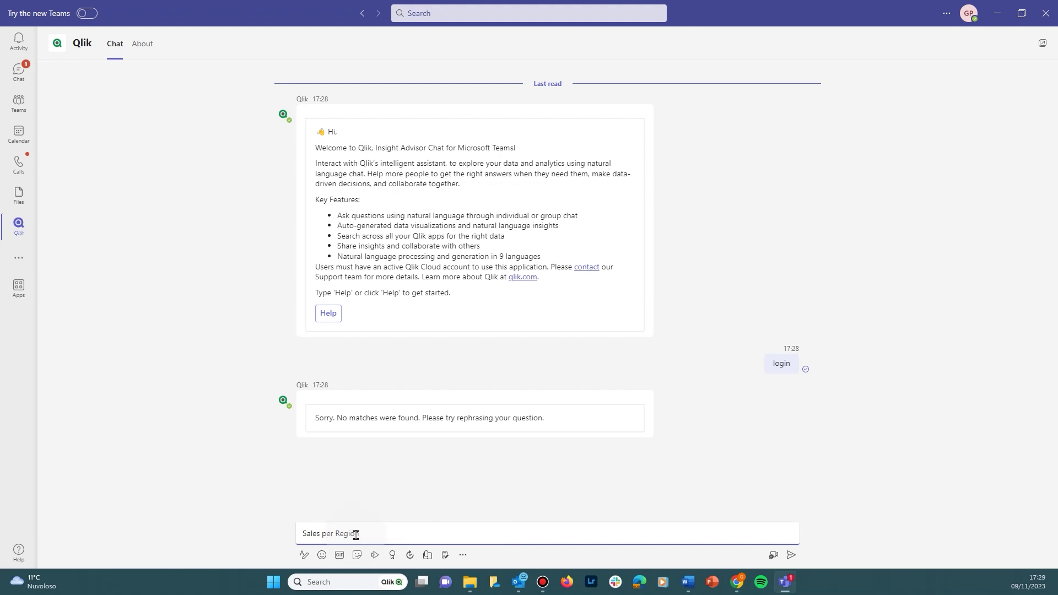
Step: Ask the Qlik bot for 'Sales per Region', then for 'Top 10 cities by Sales'
key("Return")
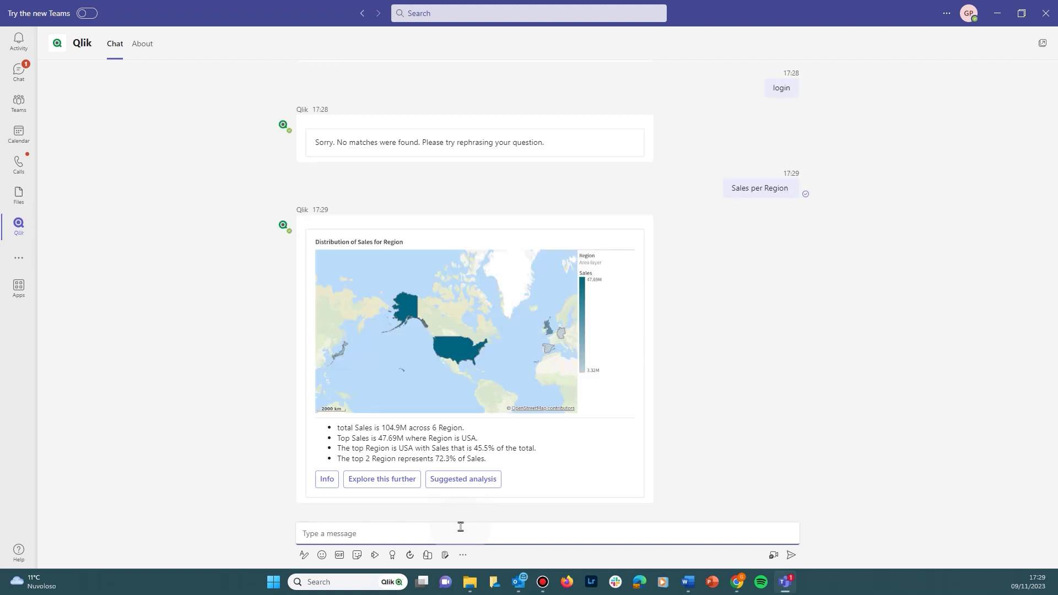
mouse_move(621, 408)
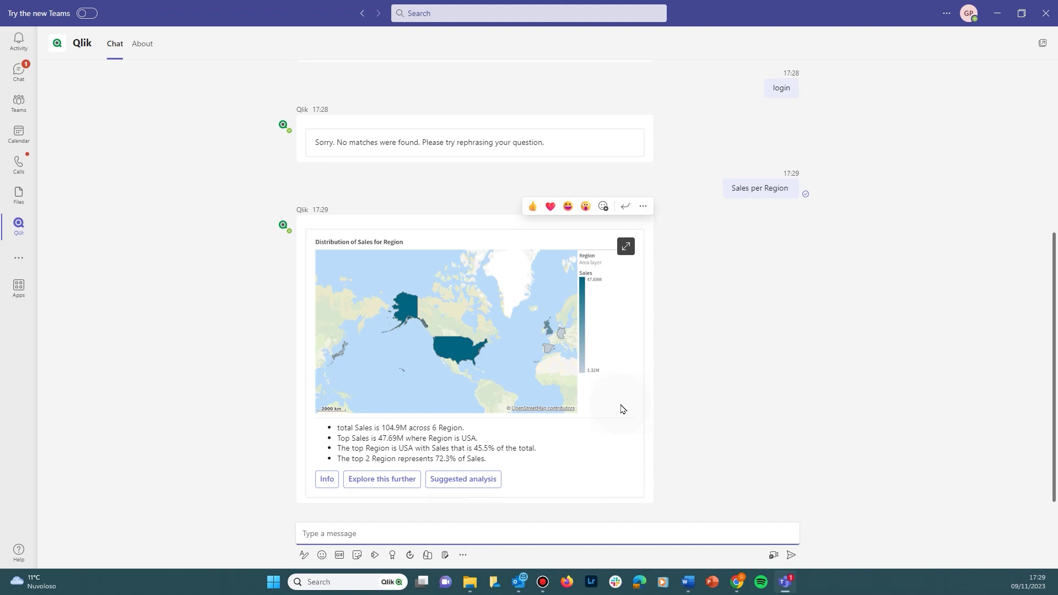
left_click(407, 532)
type("Top 10 cities by ")
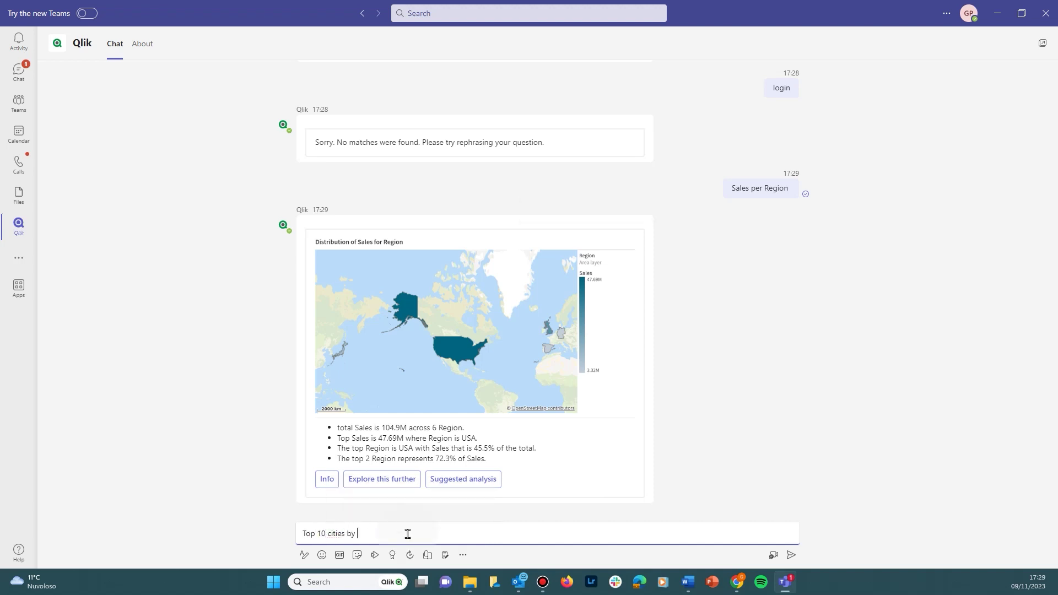
type("Sales")
key("Return")
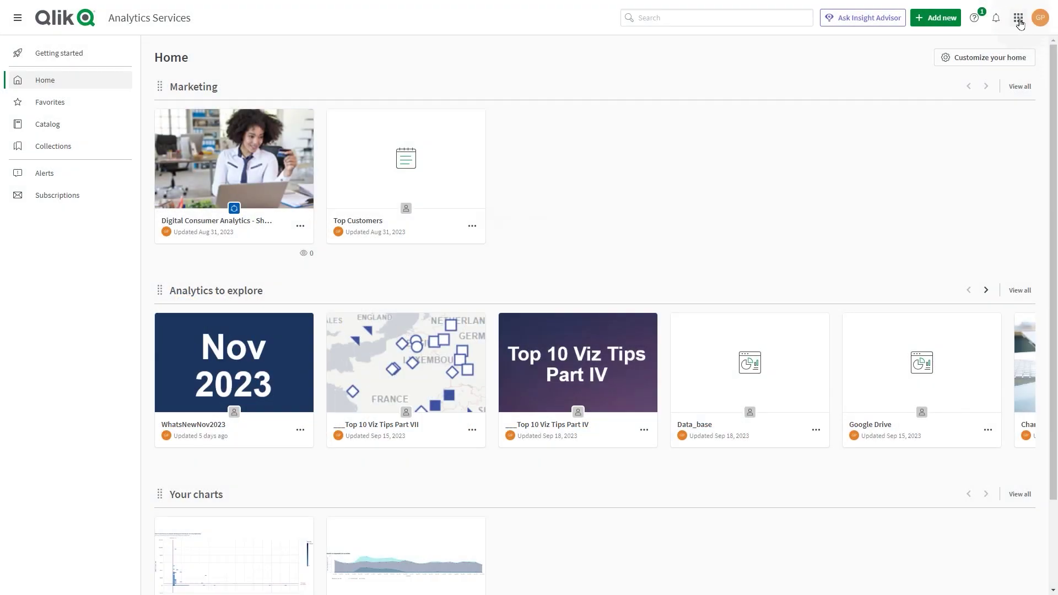
Step: Open the Microsoft 365 tenants field in Management Console settings and copy the Entra tenant ID
left_click(1018, 19)
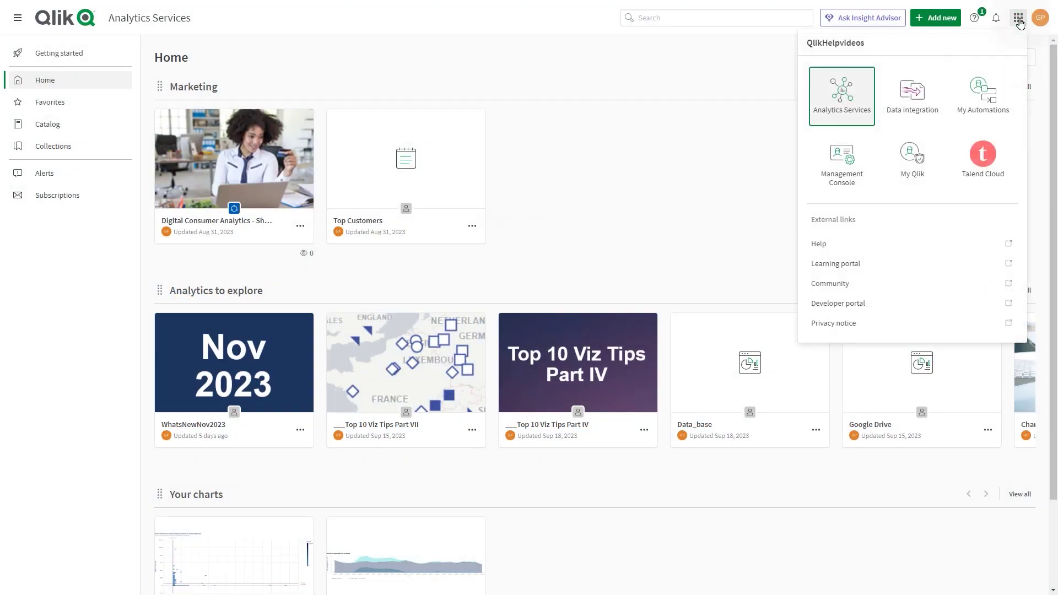
left_click(847, 167)
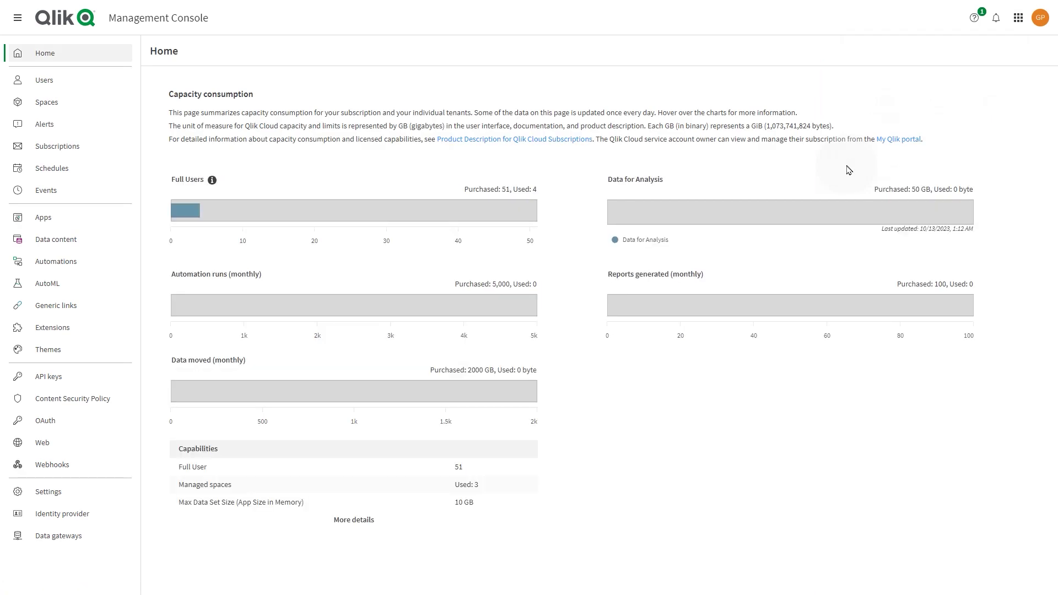
left_click(74, 493)
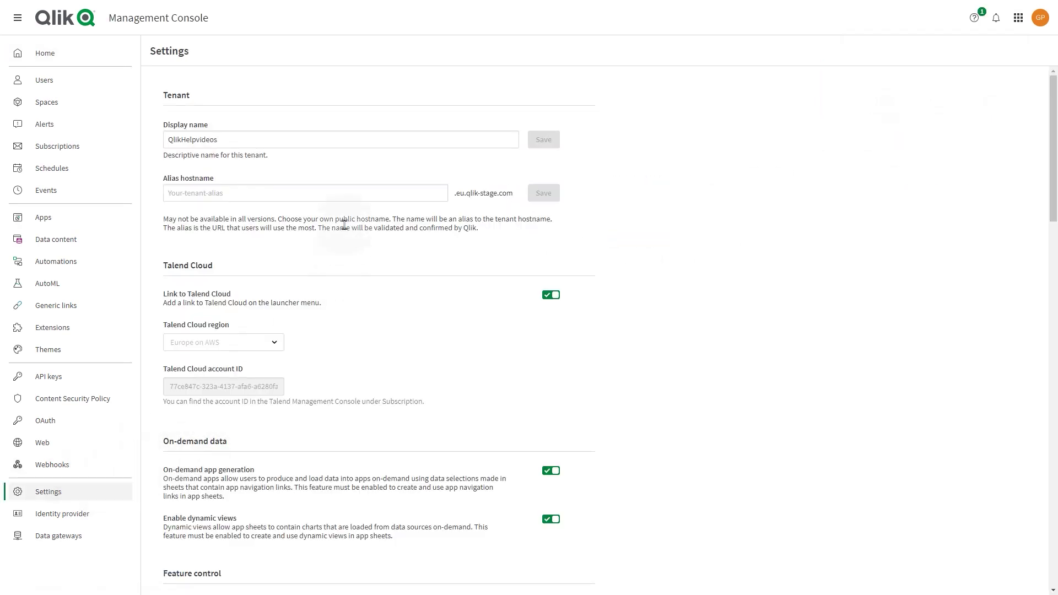
scroll(353, 306, "down", 20)
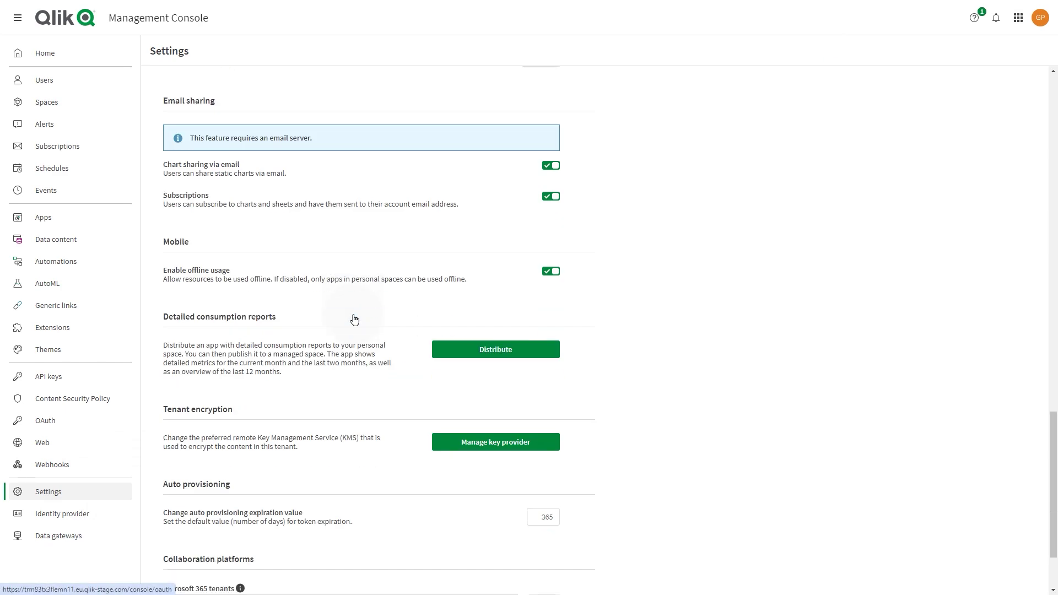
left_click(228, 501)
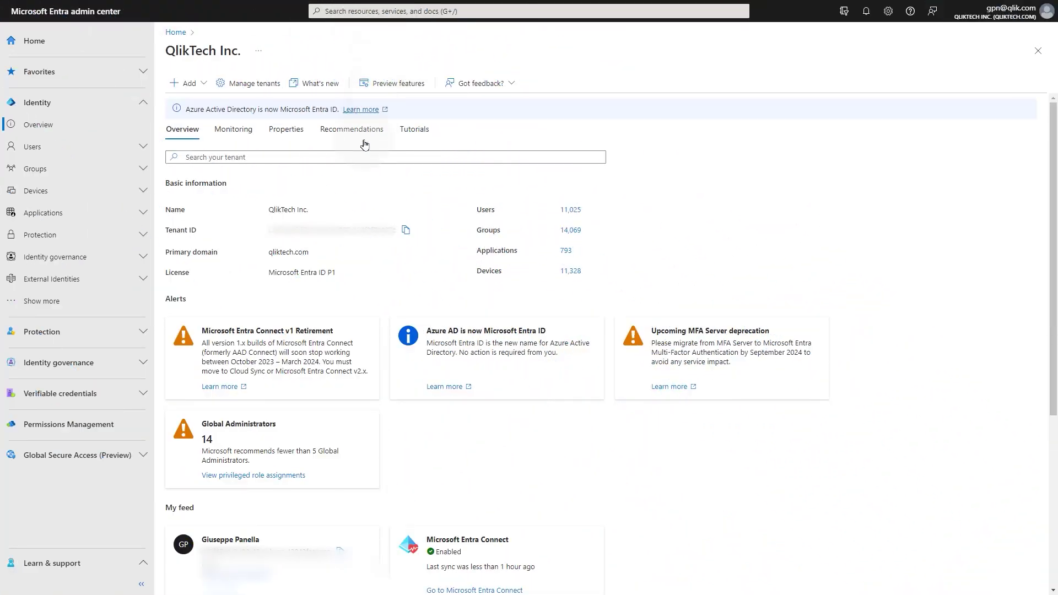
left_click(405, 231)
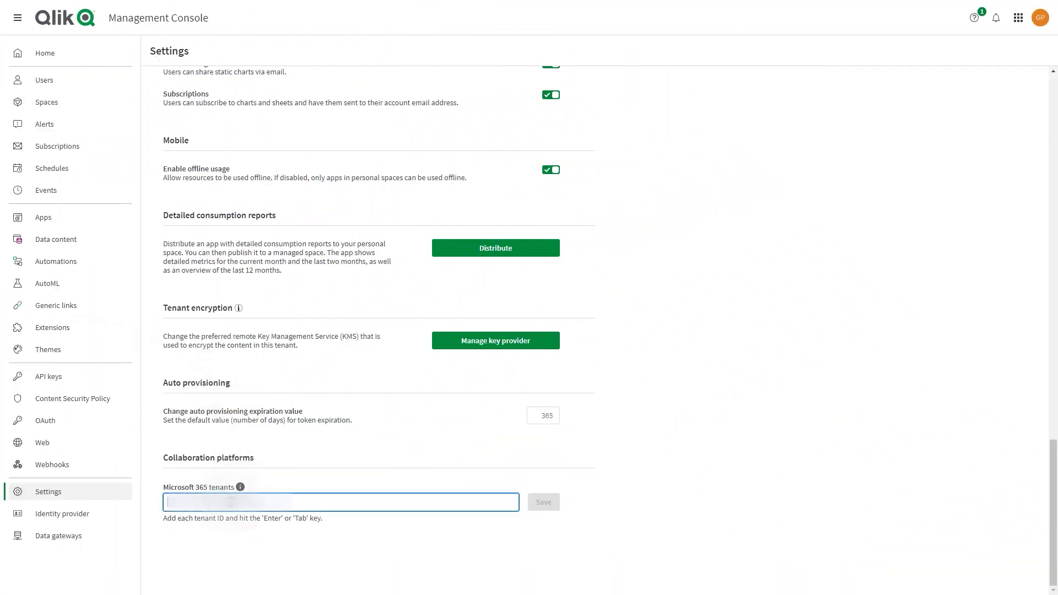
Step: Paste the tenant ID into Microsoft 365 tenants, confirm it, and save the setting
key("ctrl+v")
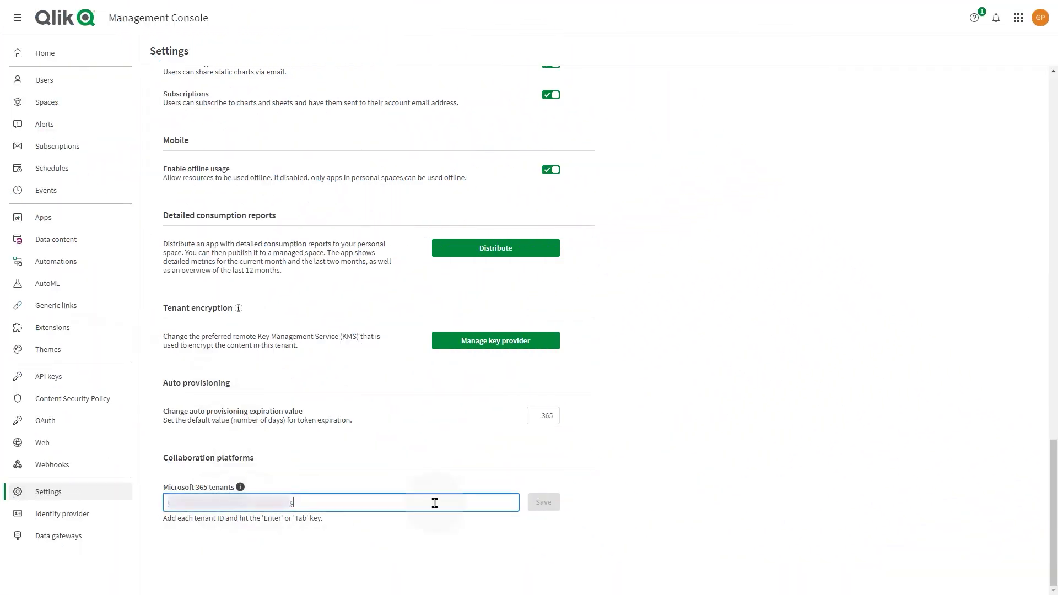
key("Return")
left_click(542, 505)
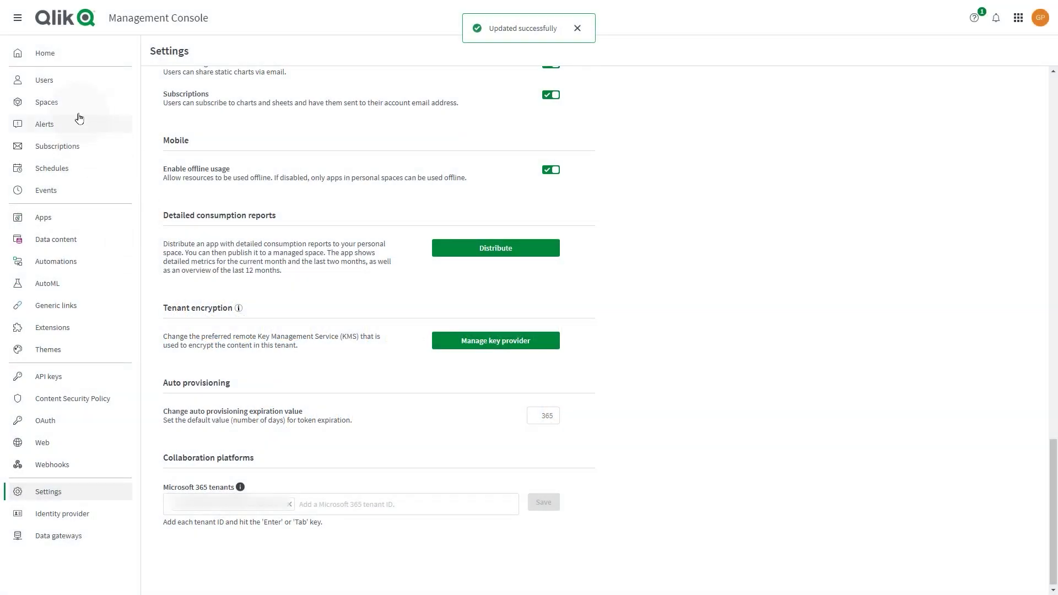
left_click(49, 86)
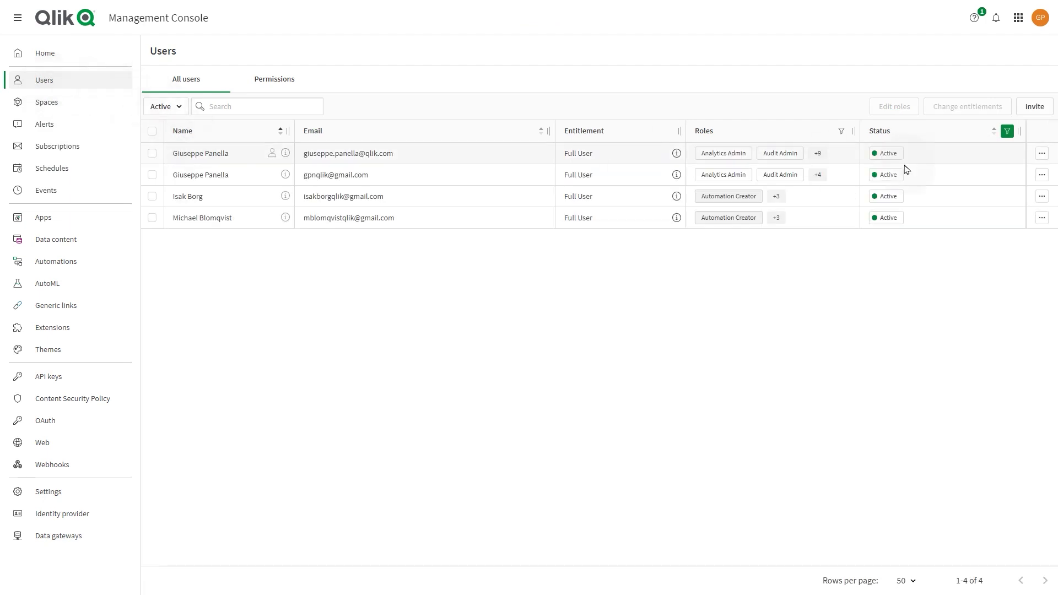
Step: Give the first listed user the Collaboration Platform role and save
left_click(1041, 154)
left_click(957, 101)
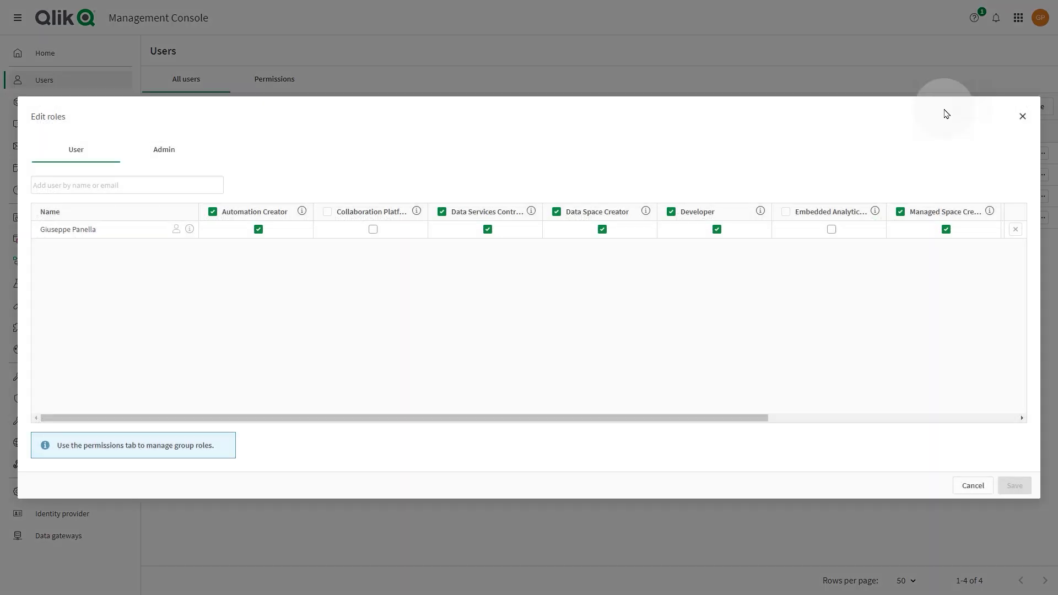
left_click(327, 211)
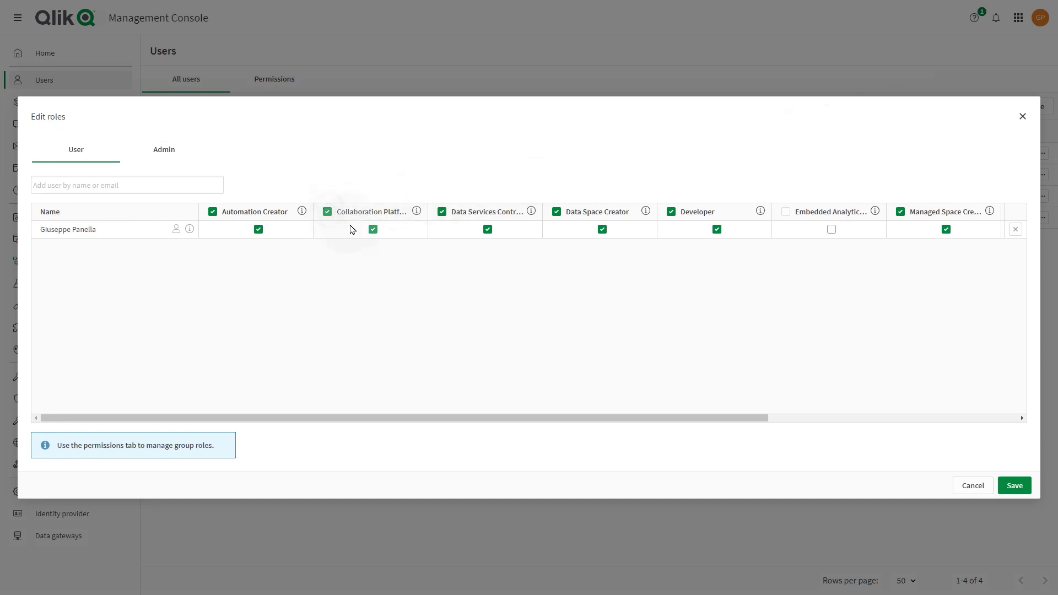
left_click(1012, 486)
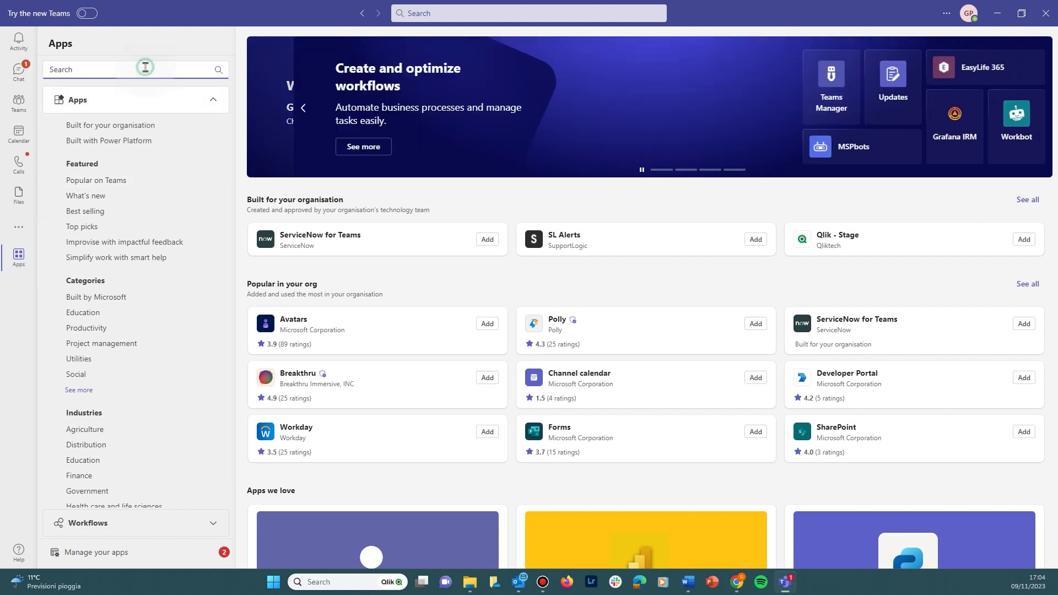
Step: Search the Teams Apps store for 'Qlik' and add the Qlik app
type("Qlik")
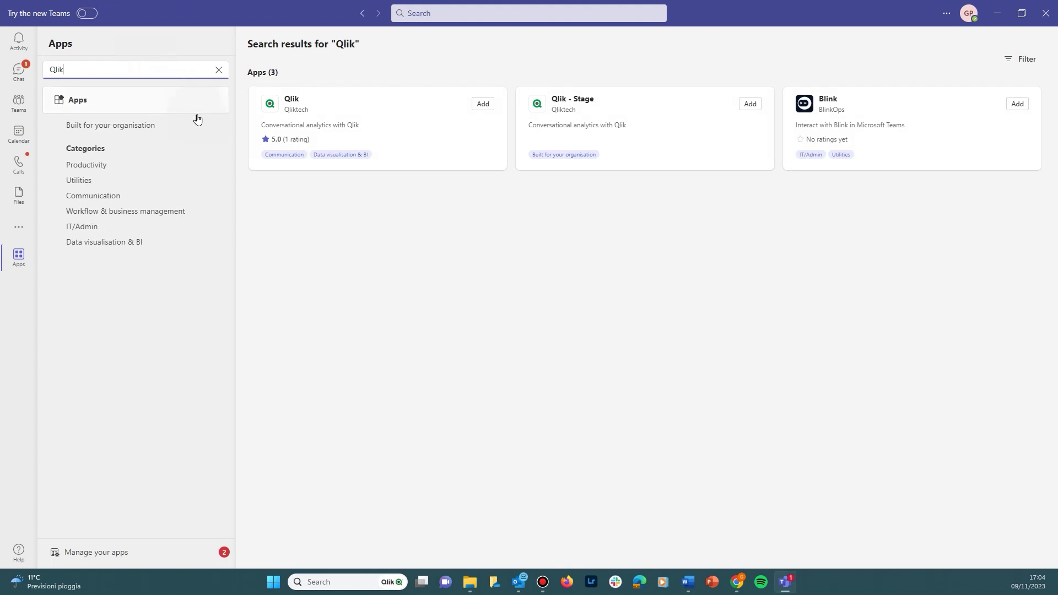
left_click(483, 106)
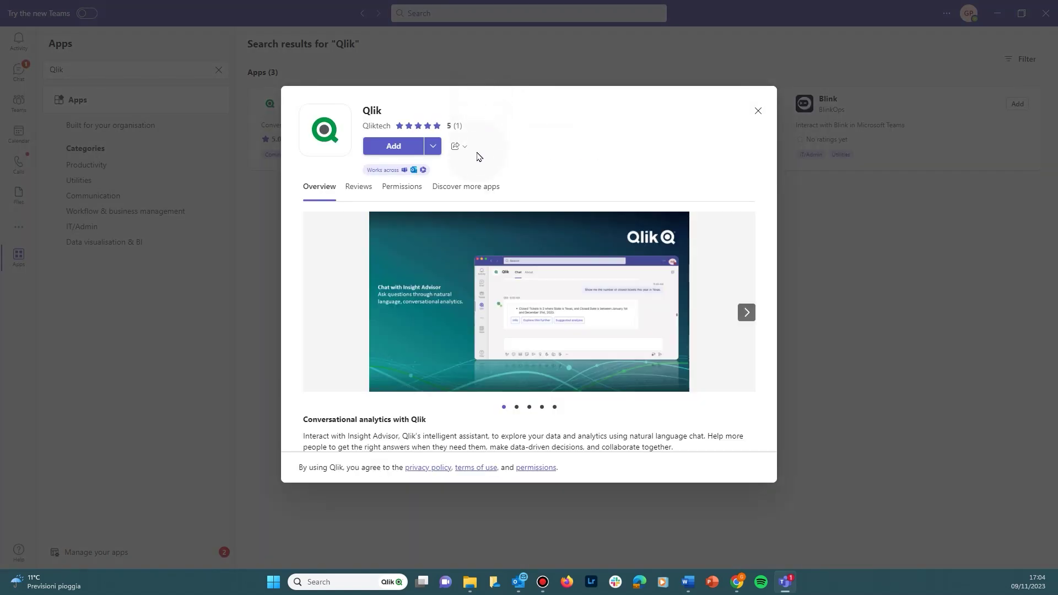
left_click(411, 149)
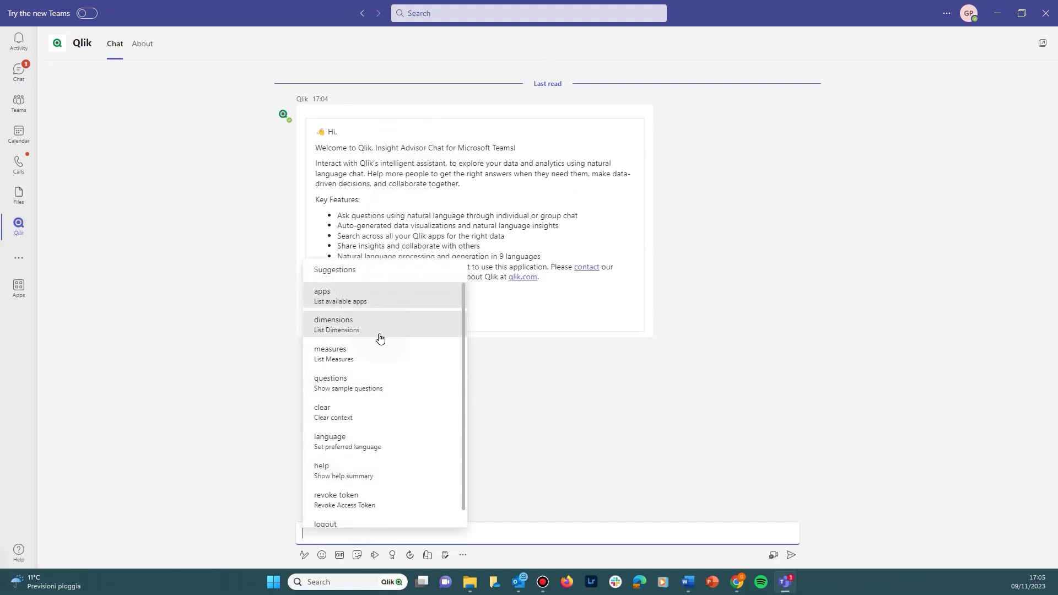
Step: Send 'login' to the Qlik bot, open its Sign In window, and select the tenant hostname
scroll(378, 329, "down", 1)
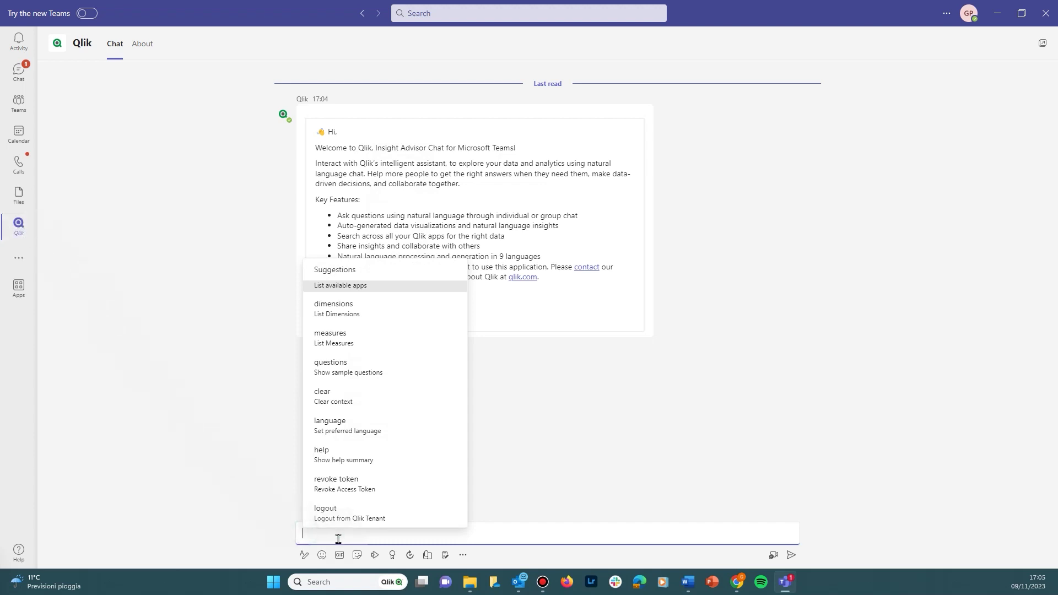
type("login")
key("Return")
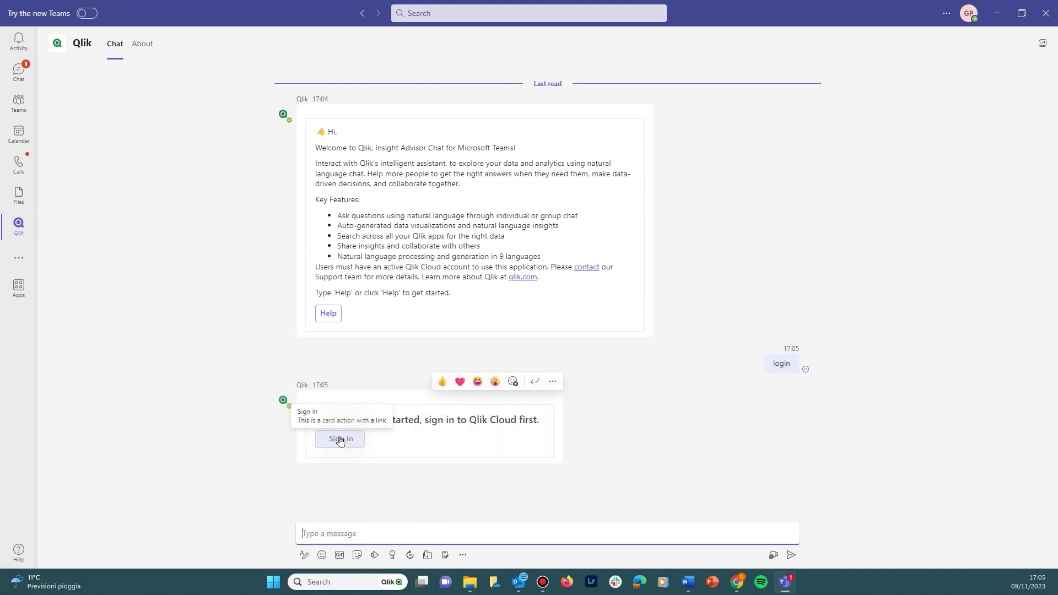
left_click(339, 439)
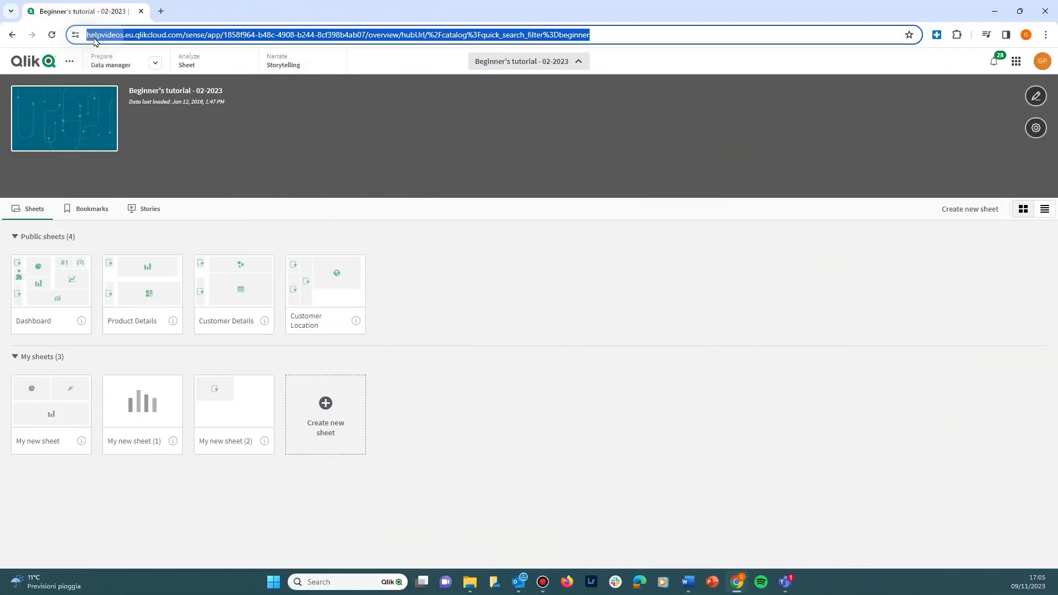
left_click(91, 34)
left_click_drag(207, 35, 87, 35)
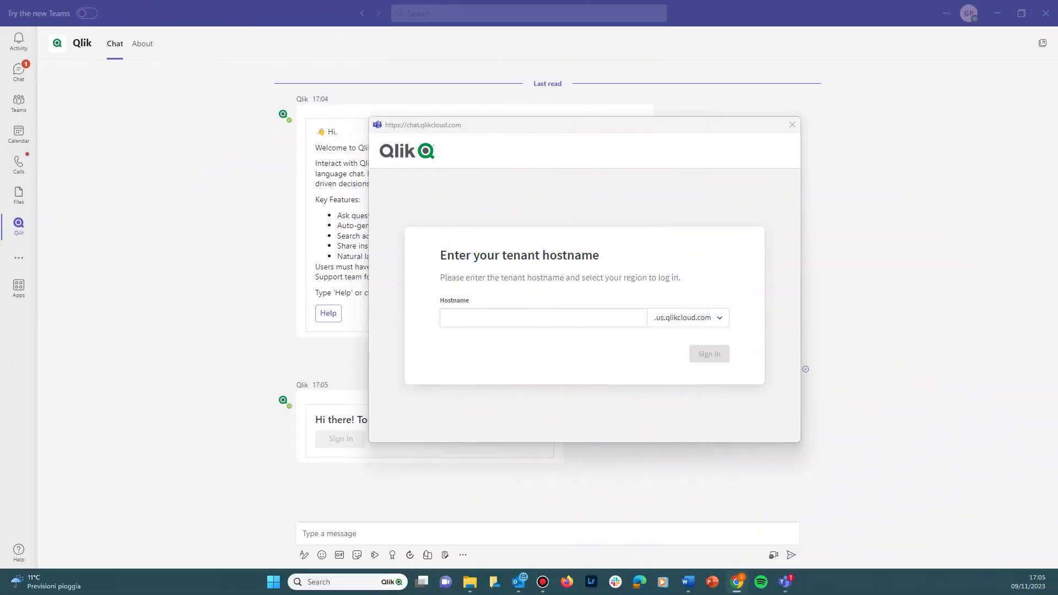
Step: Sign in to the helpvideos tenant in region .eu.qlikcloud.com with the business e-mail
type("helpvideos")
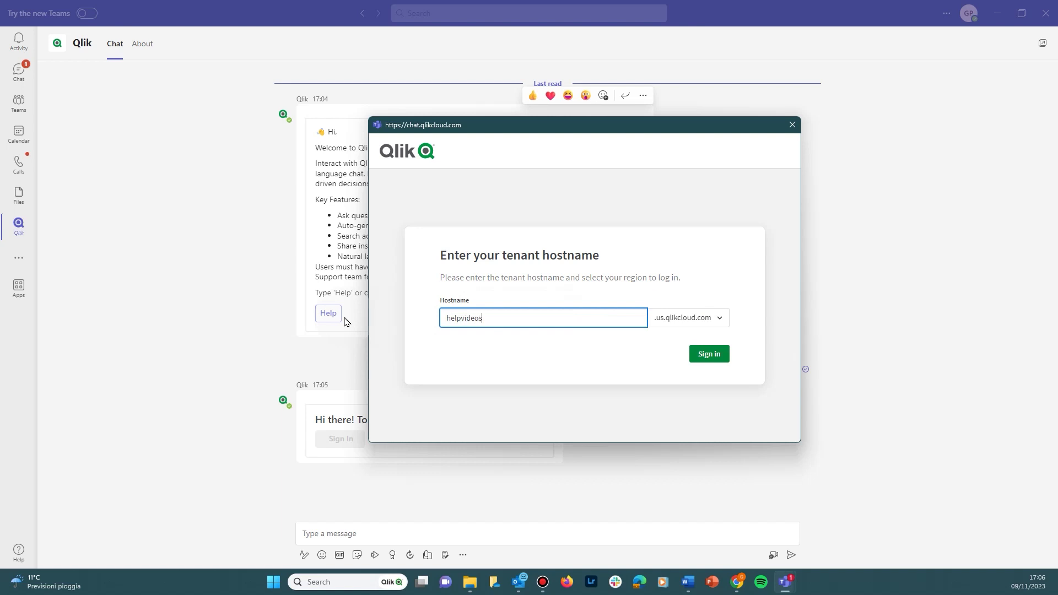
left_click(662, 322)
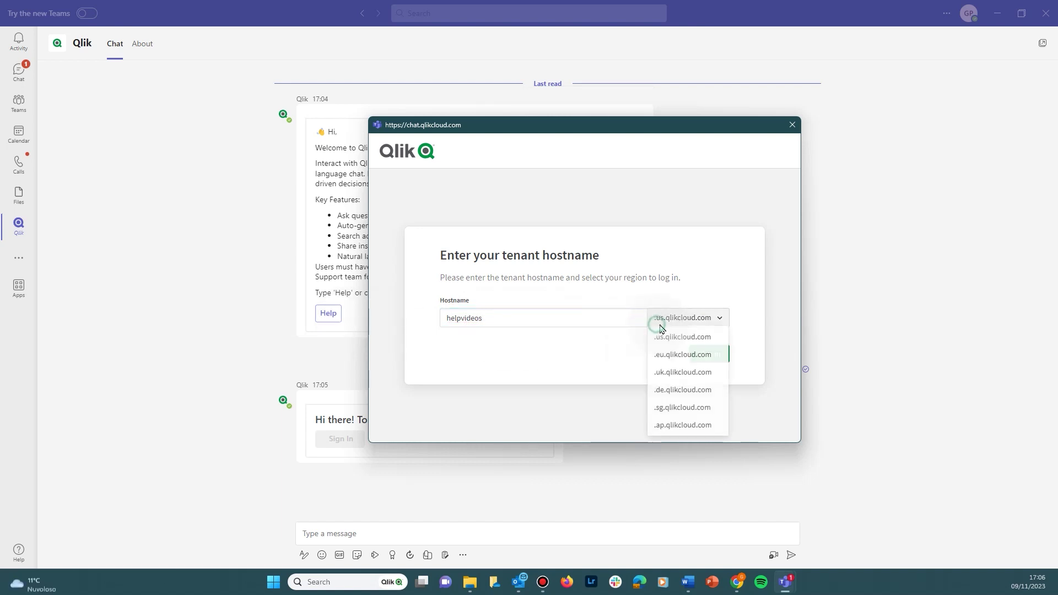
left_click(674, 351)
left_click(706, 357)
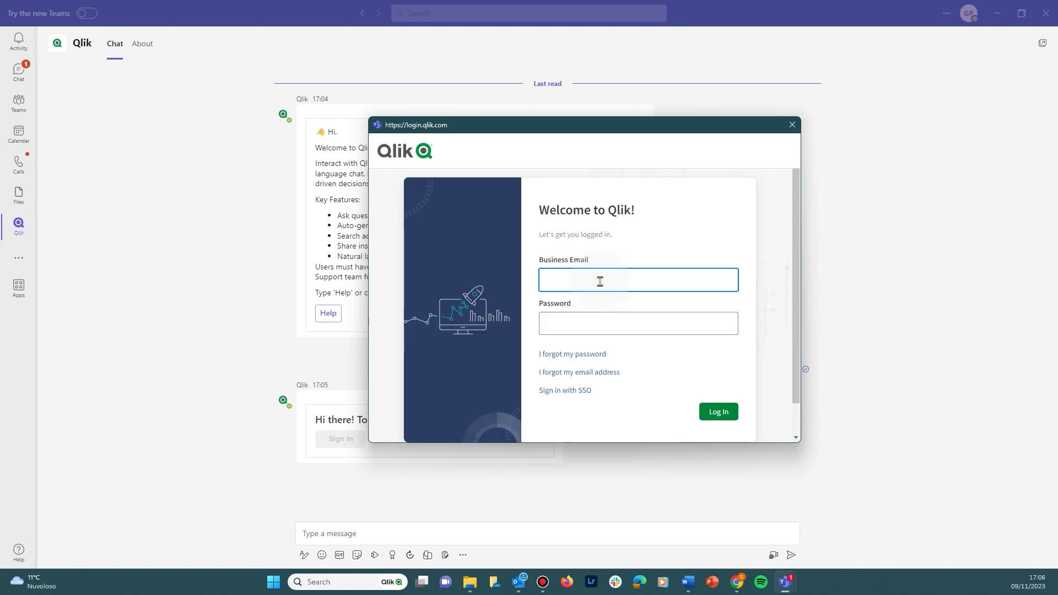
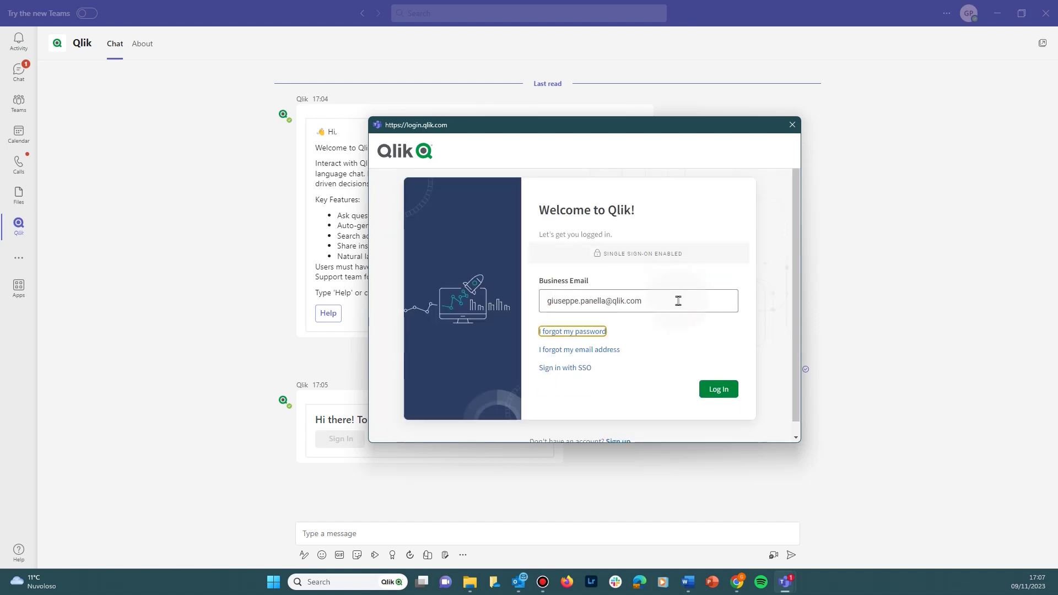
left_click(711, 392)
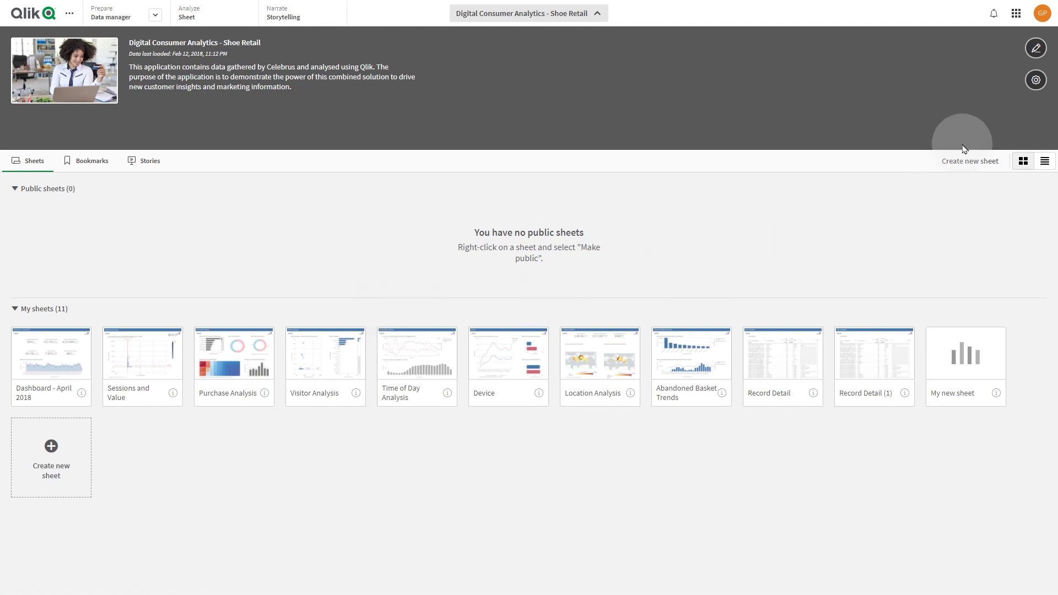
Step: Switch on 'Insight Advisor in hub' in the Shoe Retail app's settings
left_click(1034, 80)
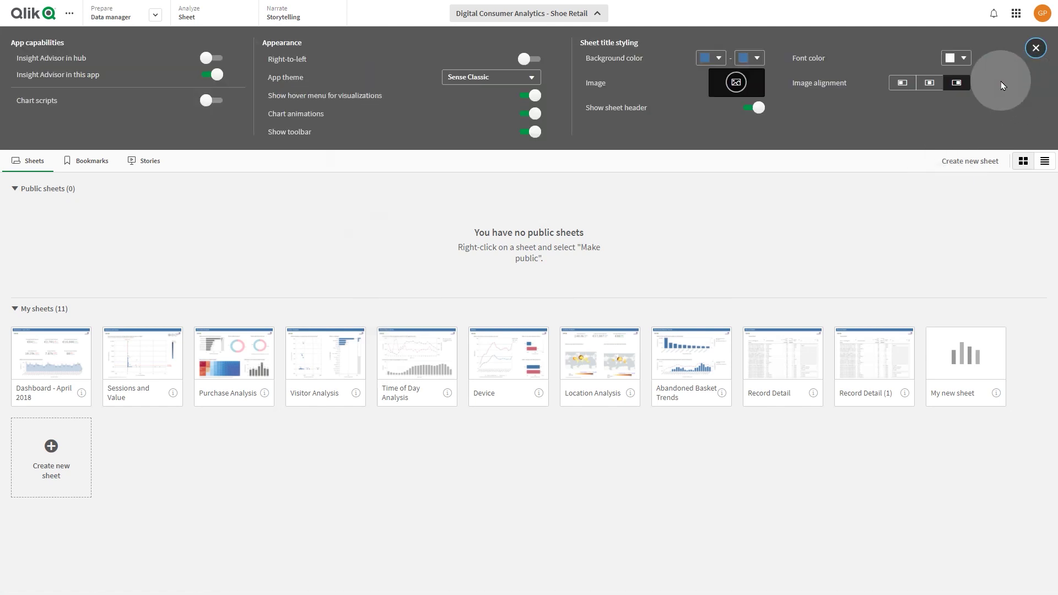
left_click(213, 58)
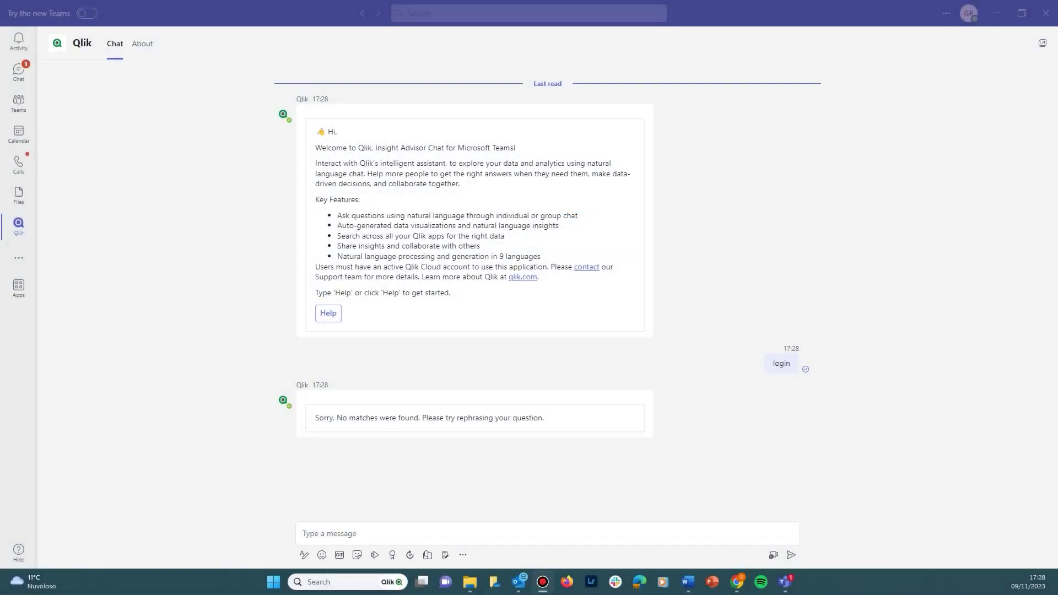
Step: Ask the Qlik bot for 'Sales per Region'
left_click(353, 534)
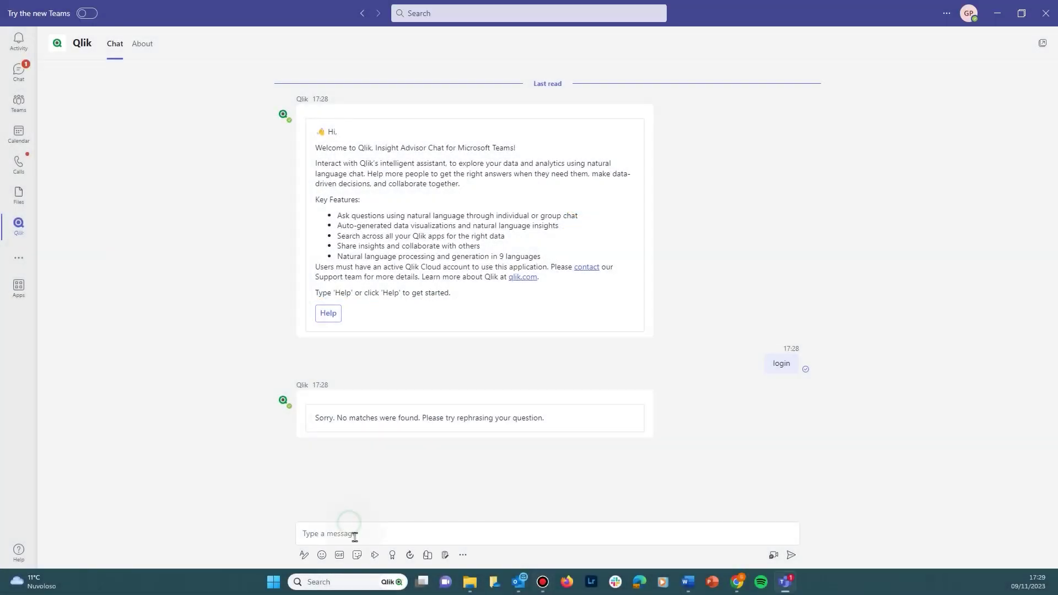
type("ales per Region")
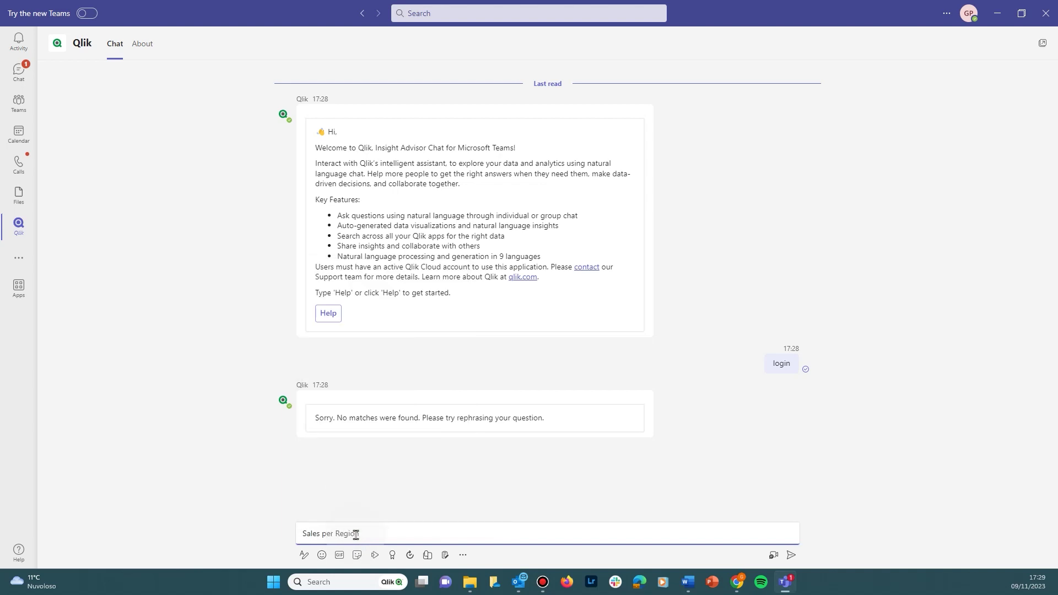
key("Return")
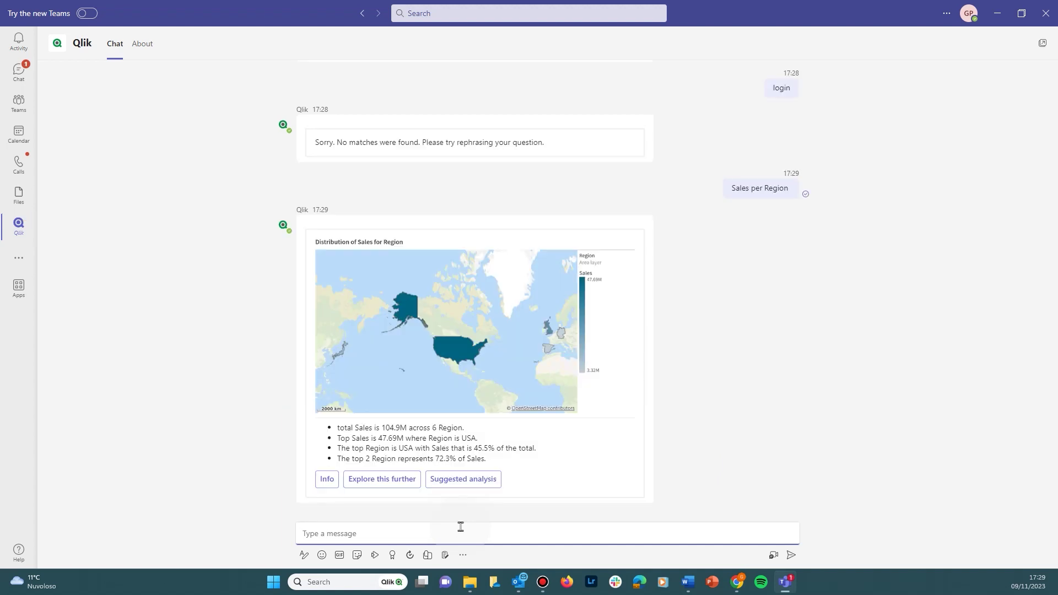
Step: Ask for 'Top 10 cities by Sales' and show the bot's suggested analysis
mouse_move(622, 409)
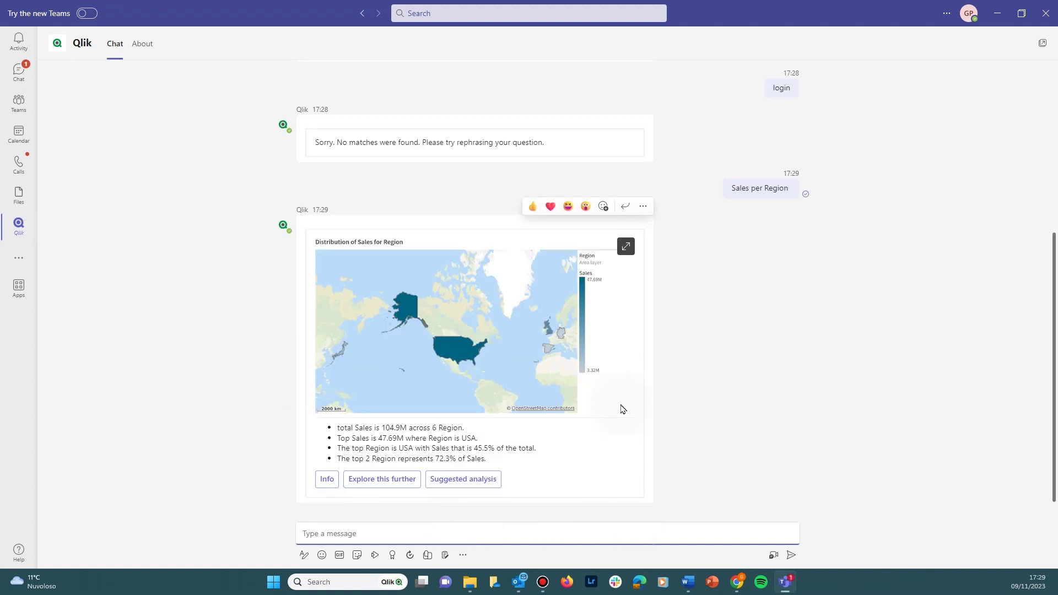
left_click(407, 533)
type("Top 10 cities by")
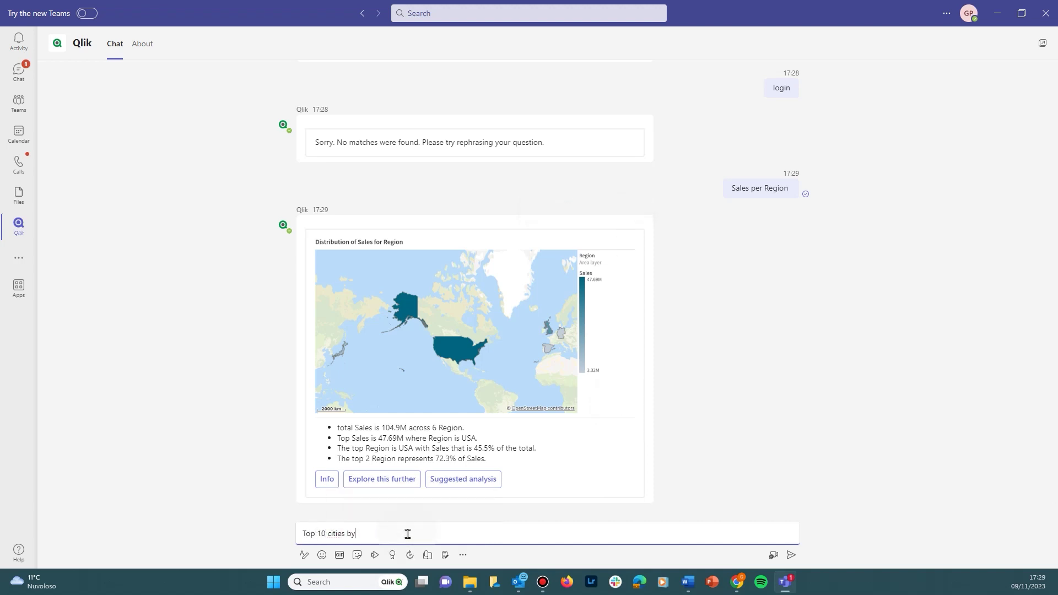
type(" Sales")
key("Return")
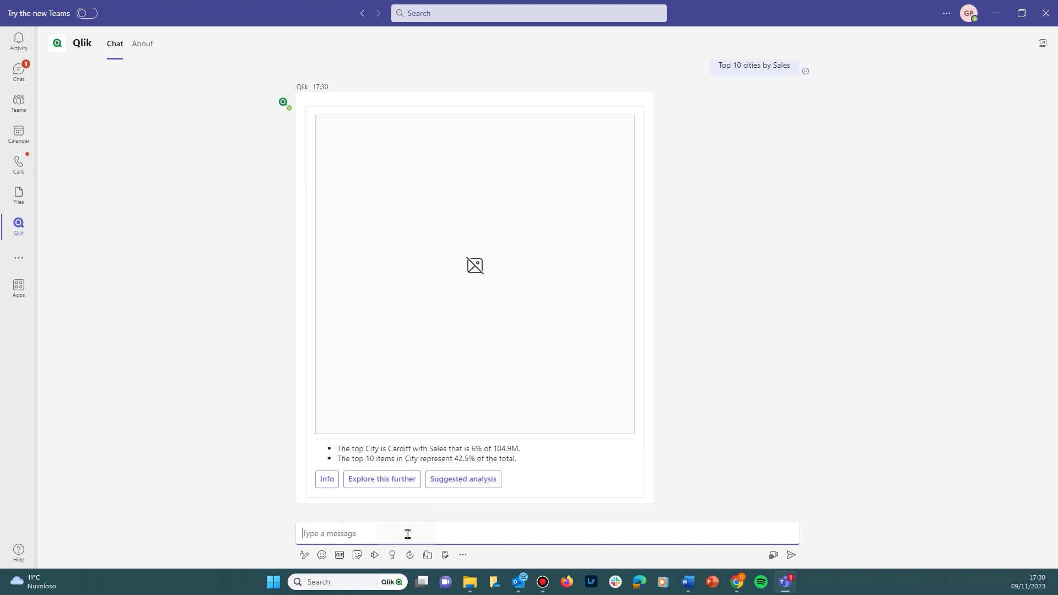
mouse_move(418, 290)
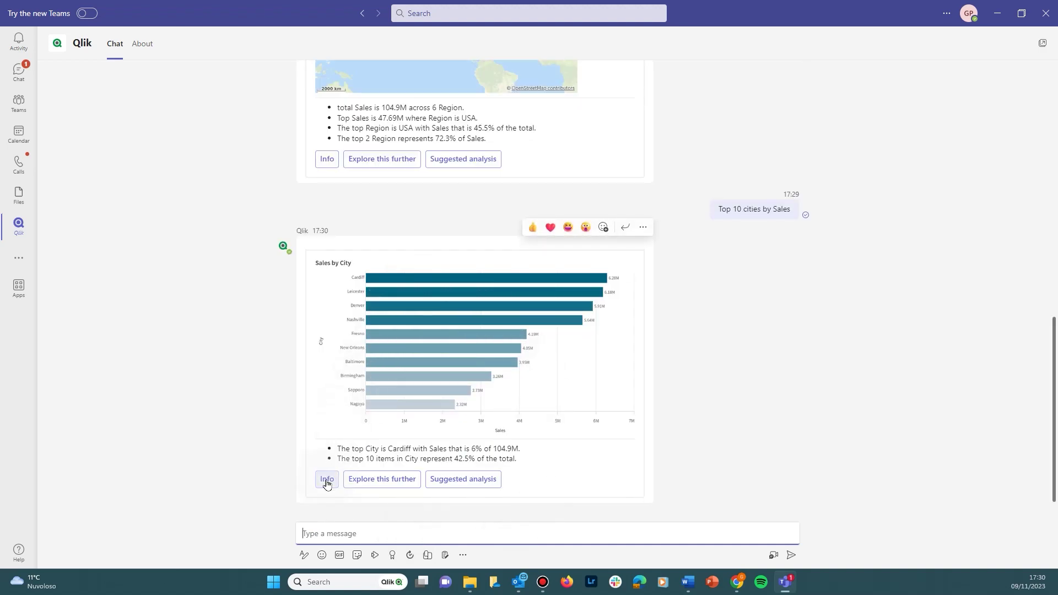
left_click(448, 480)
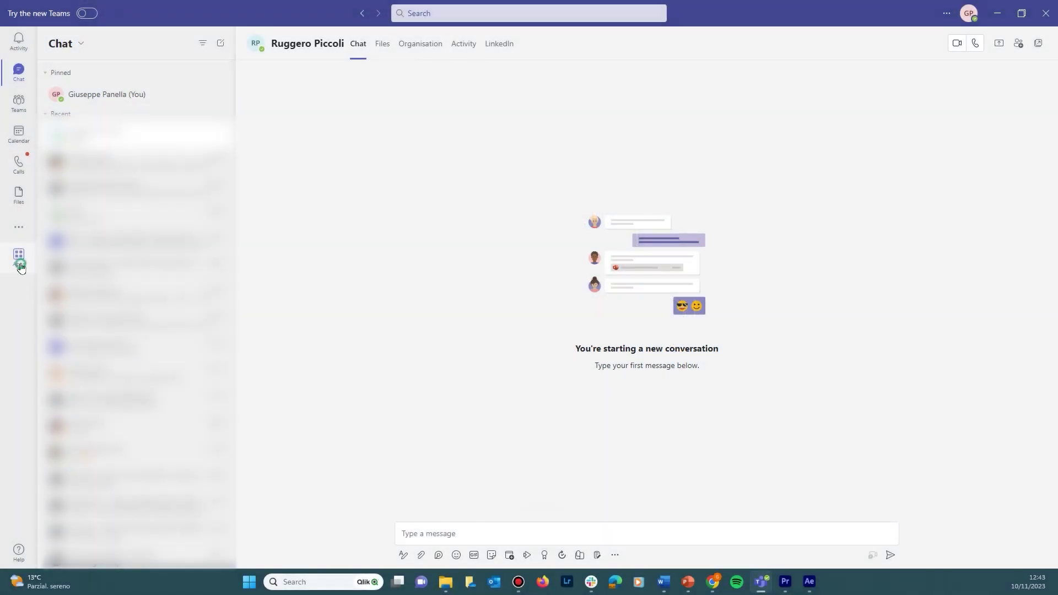
Step: Go to the Teams Apps store listing the organisation's apps
left_click(20, 268)
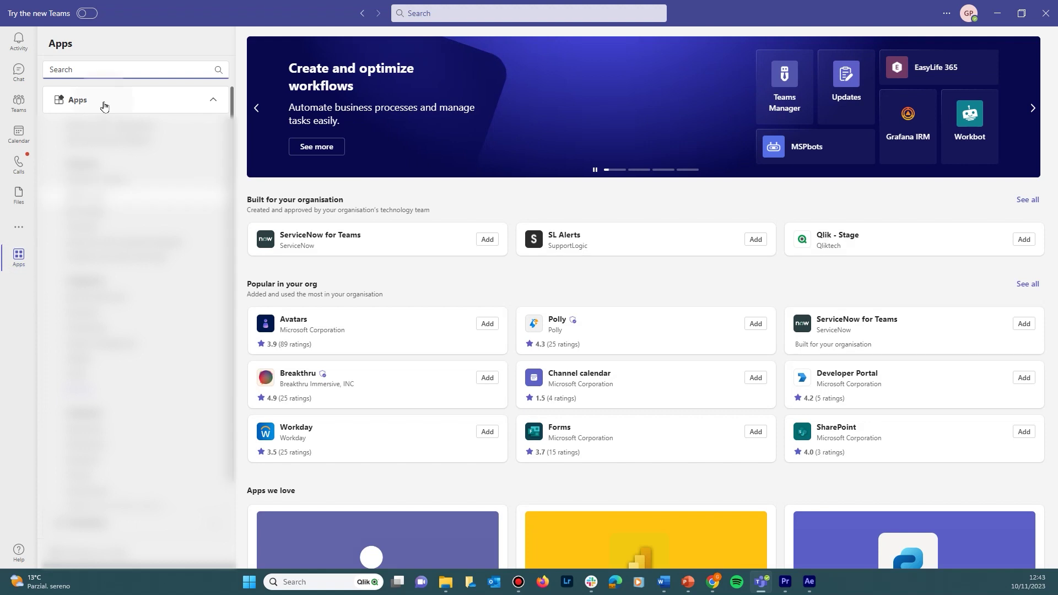
Step: Search the Teams apps for 'Qlik' and open the Qlik app details
left_click(107, 70)
type("Qlik")
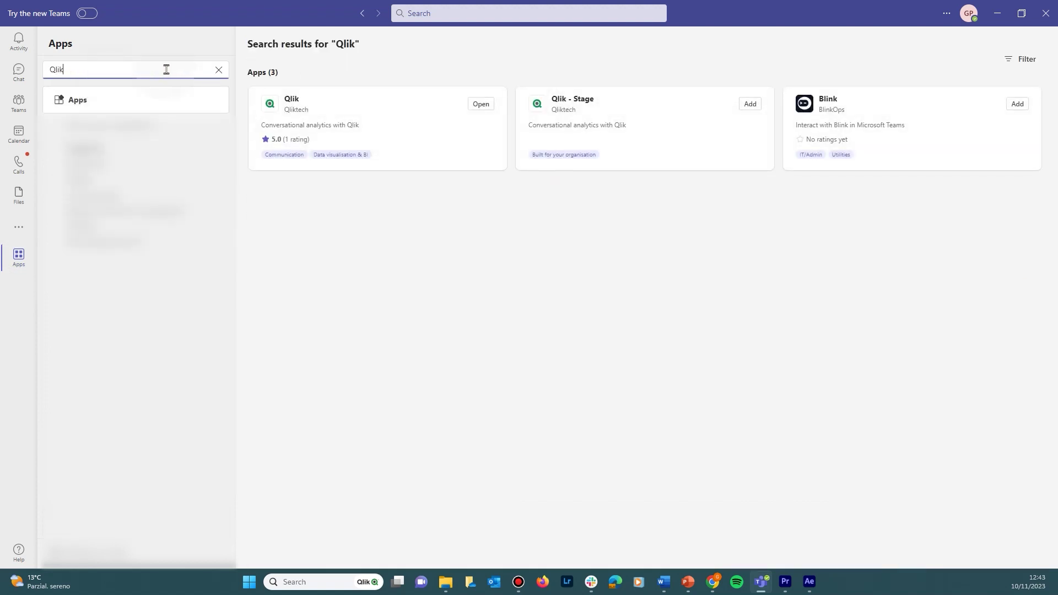
left_click(310, 98)
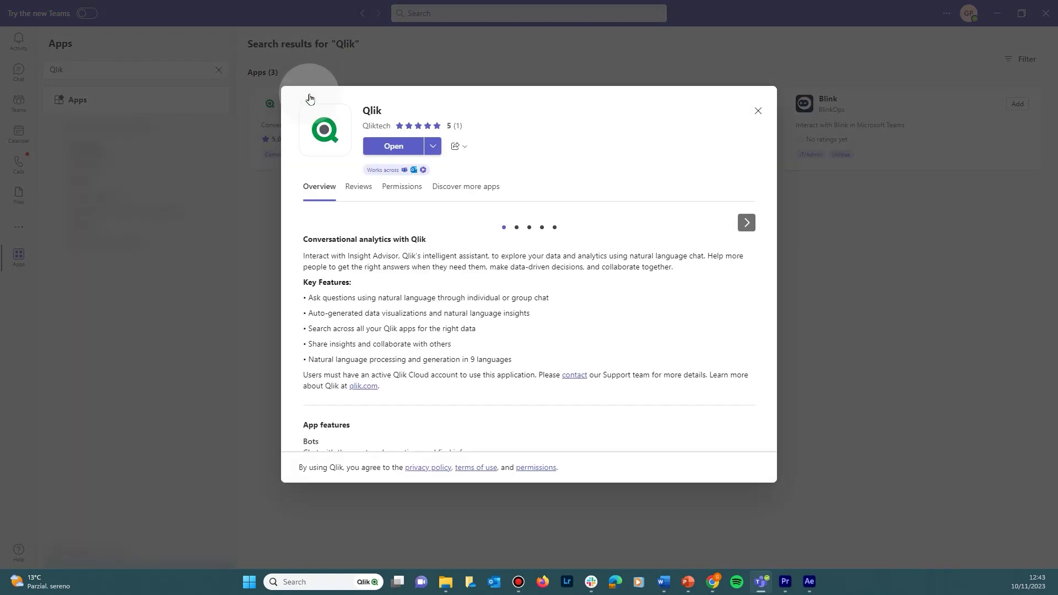
Step: Add Qlik to a chat with the colleague and set up the bot there
left_click(434, 147)
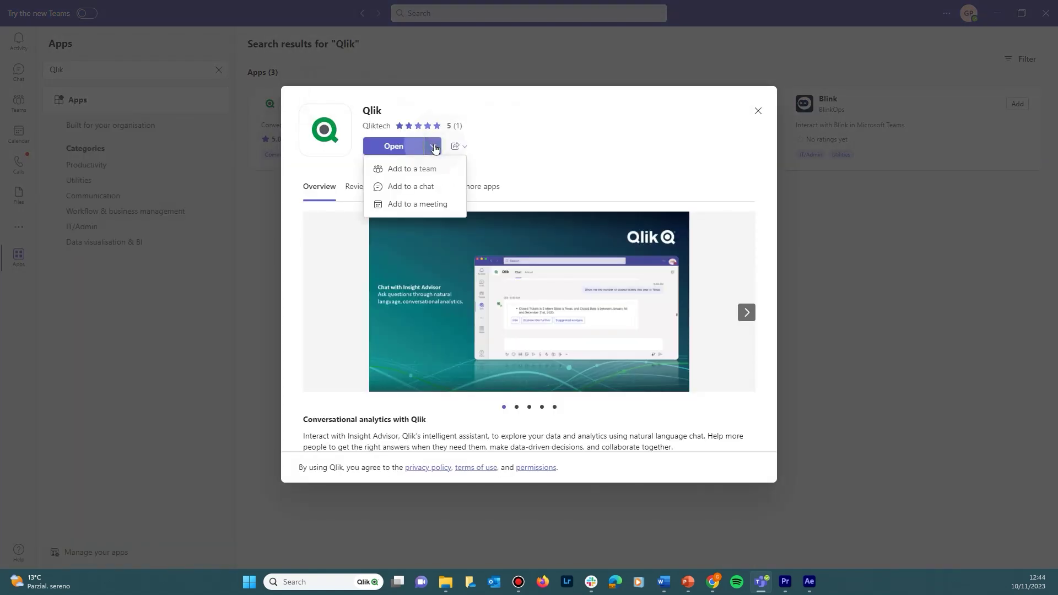
left_click(424, 186)
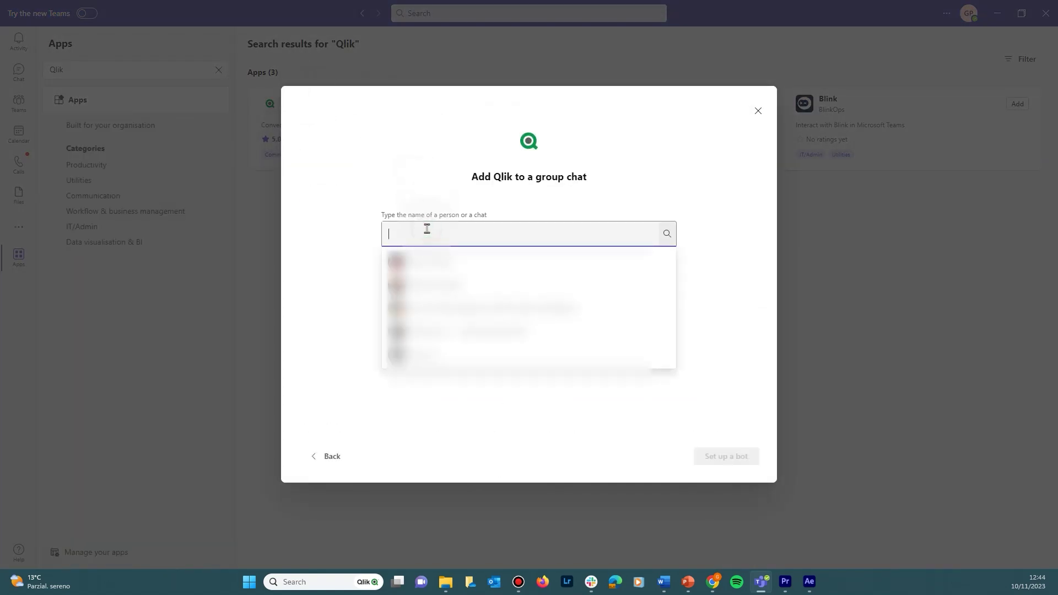
type("Ru")
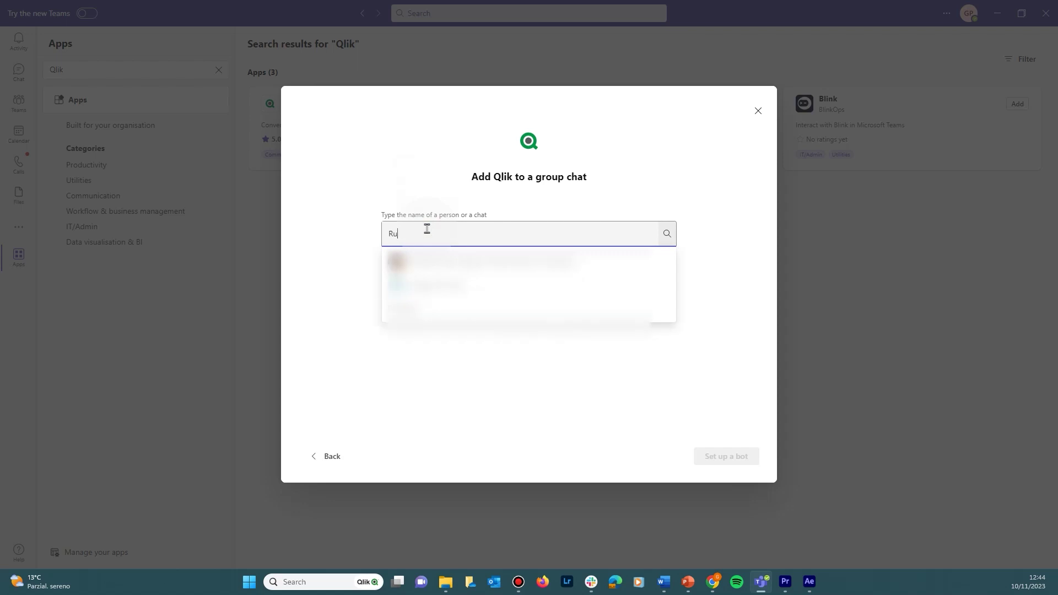
left_click(430, 288)
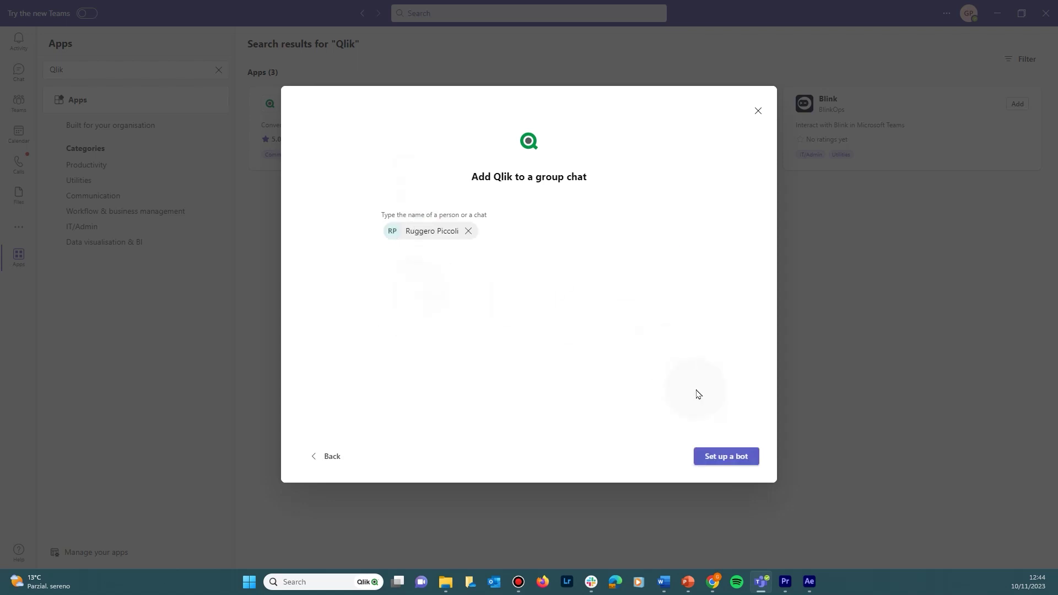
left_click(723, 457)
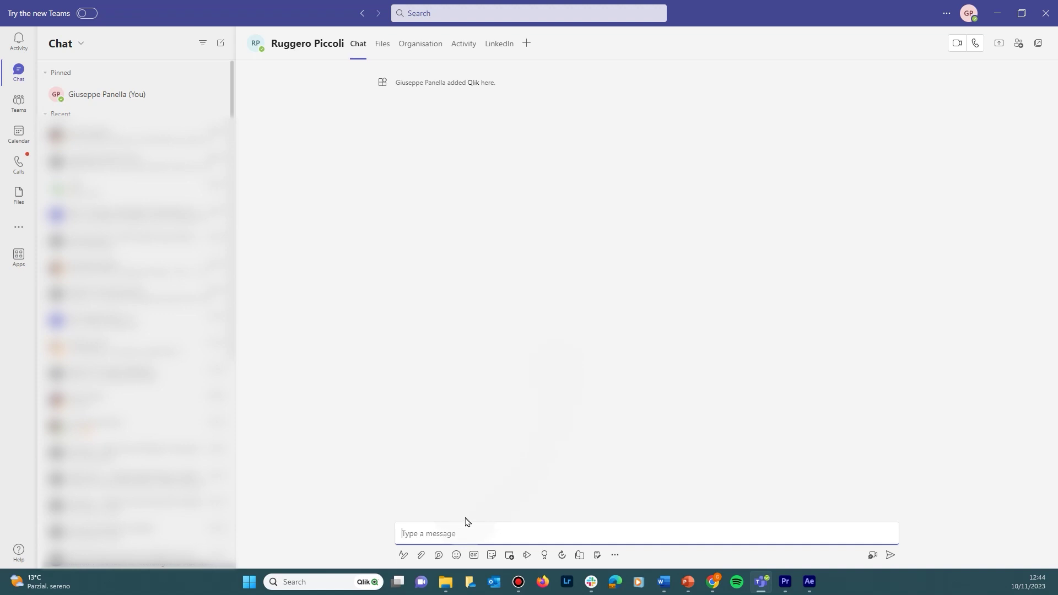
left_click(426, 535)
type("@Qli")
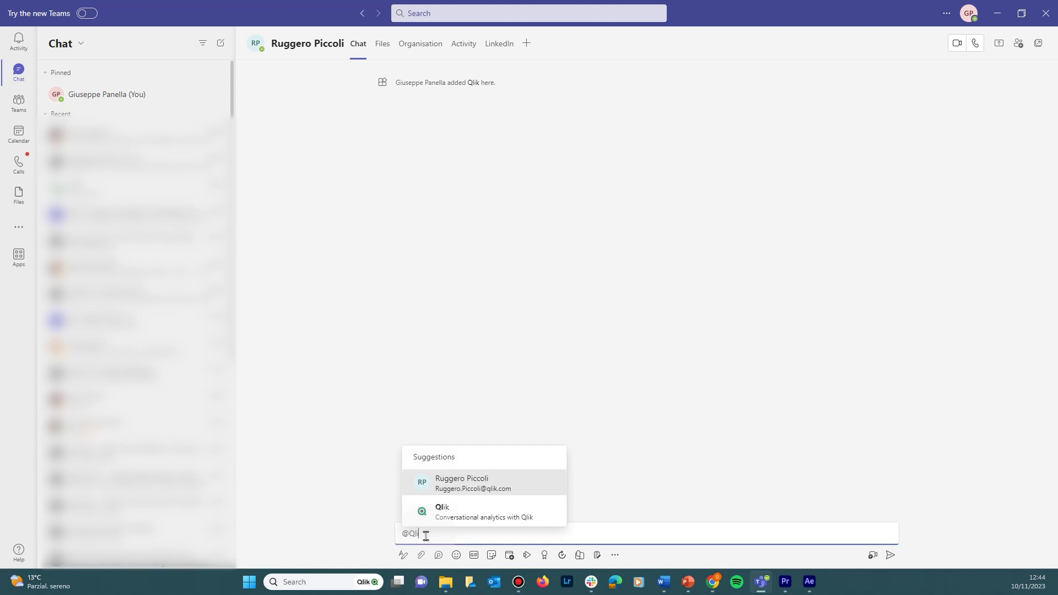
left_click(459, 512)
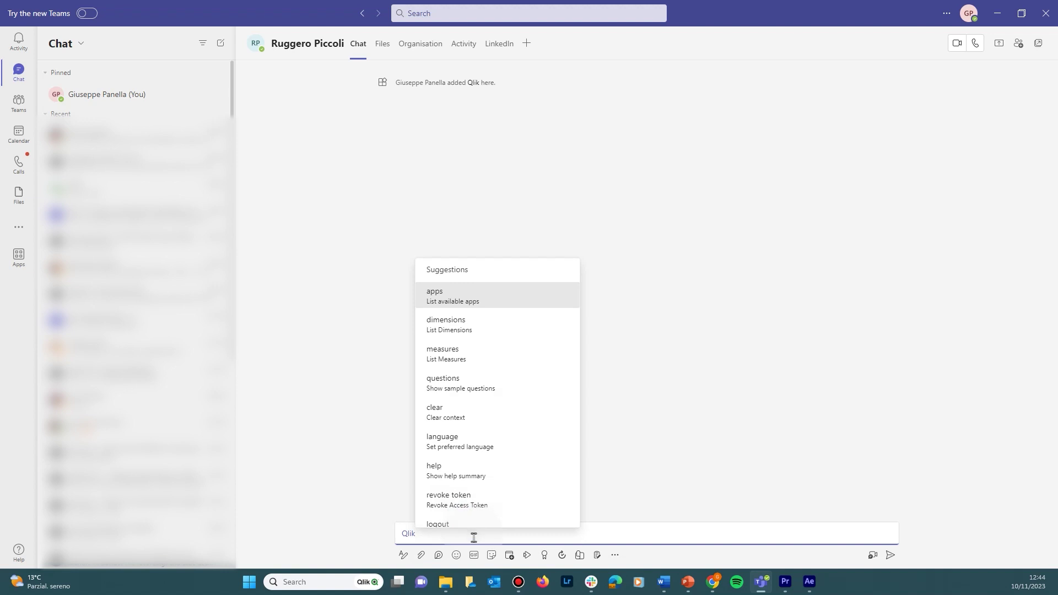
type("total sales per region")
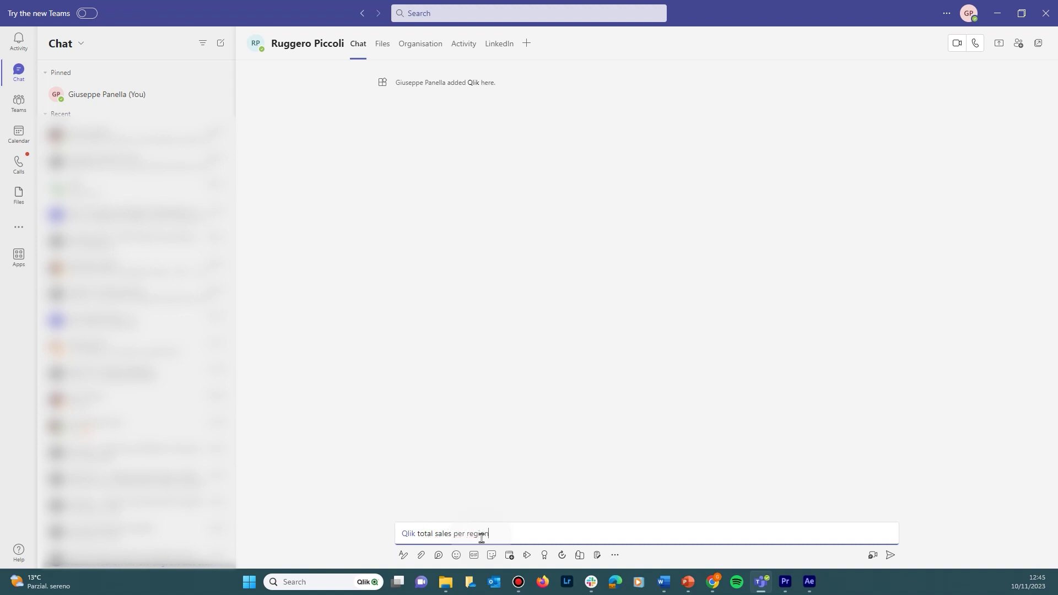
key("Return")
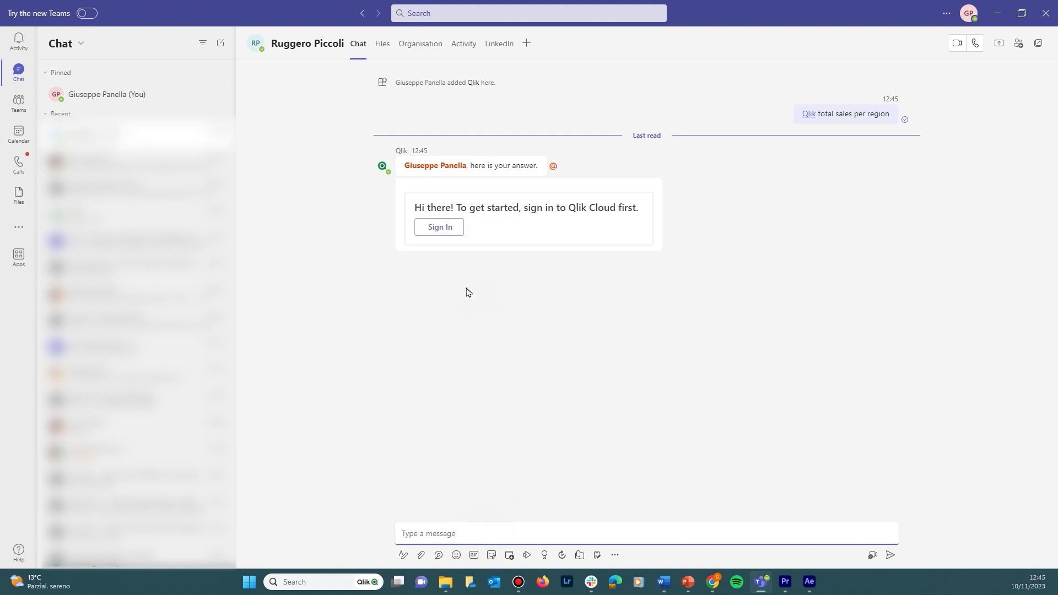
Step: Sign the Qlik bot in to the helpvideos .eu.qlikcloud.com tenant using the business email
left_click(438, 226)
type("helpvideos")
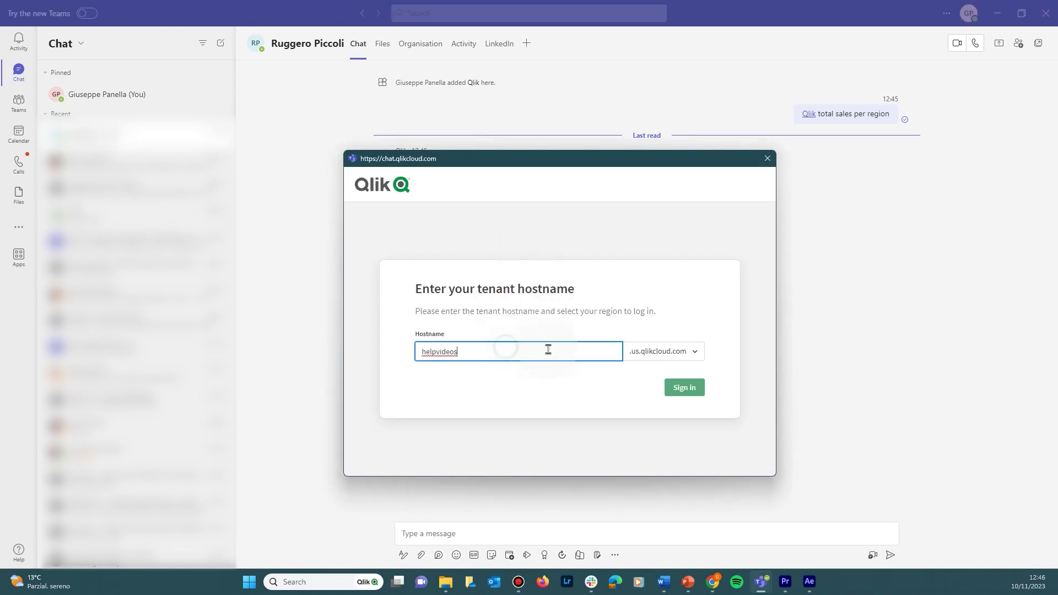
left_click(668, 353)
left_click(664, 388)
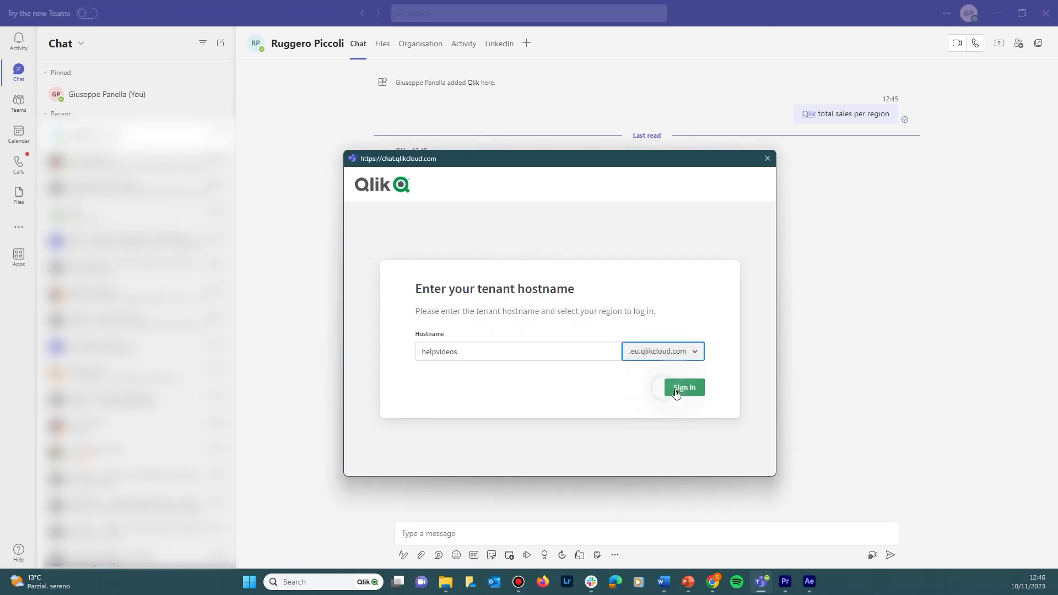
left_click(678, 389)
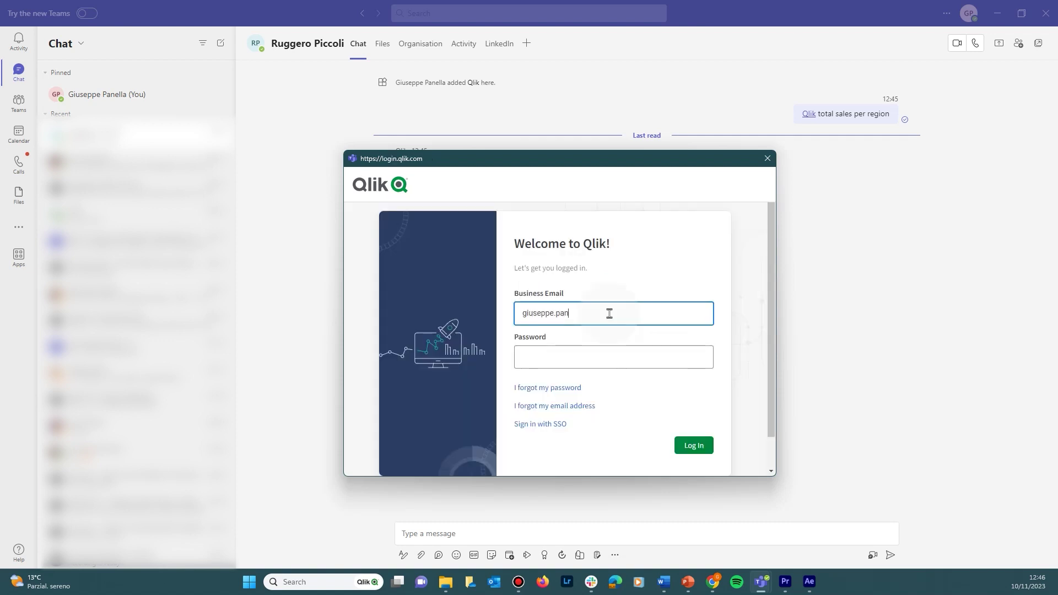
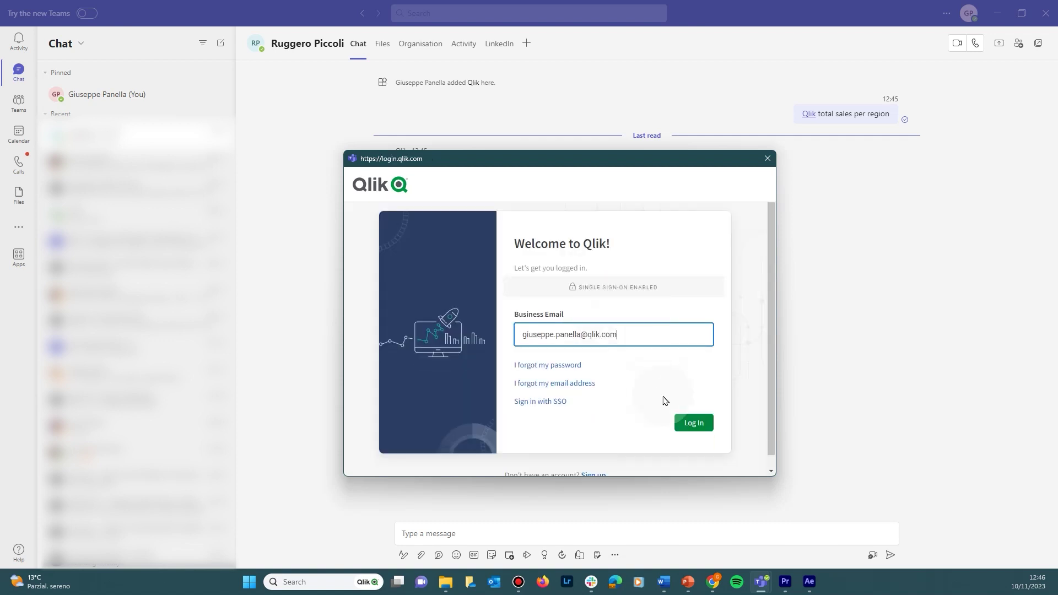
left_click(691, 428)
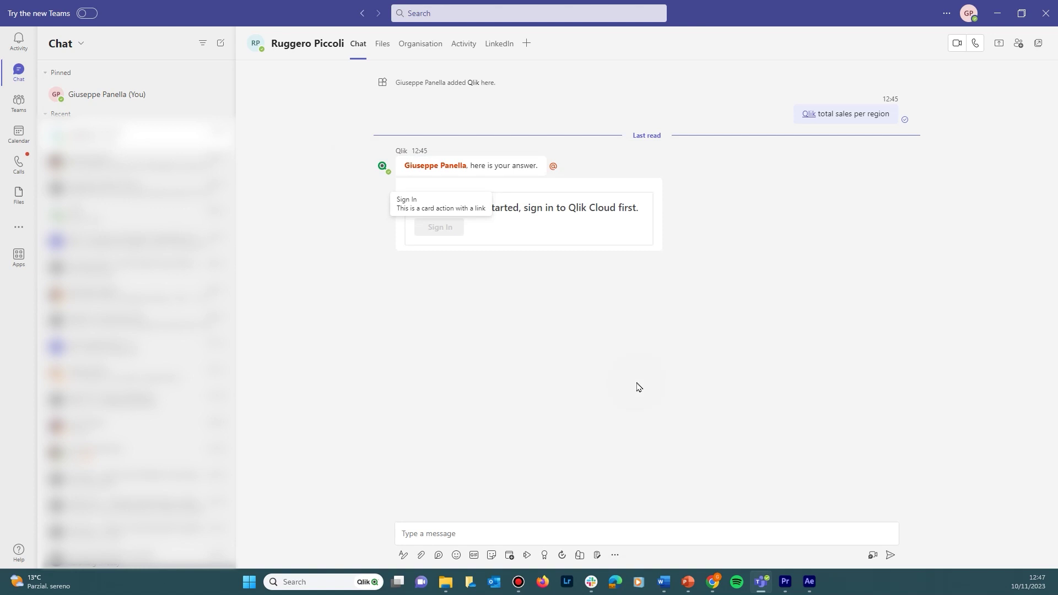
left_click(585, 524)
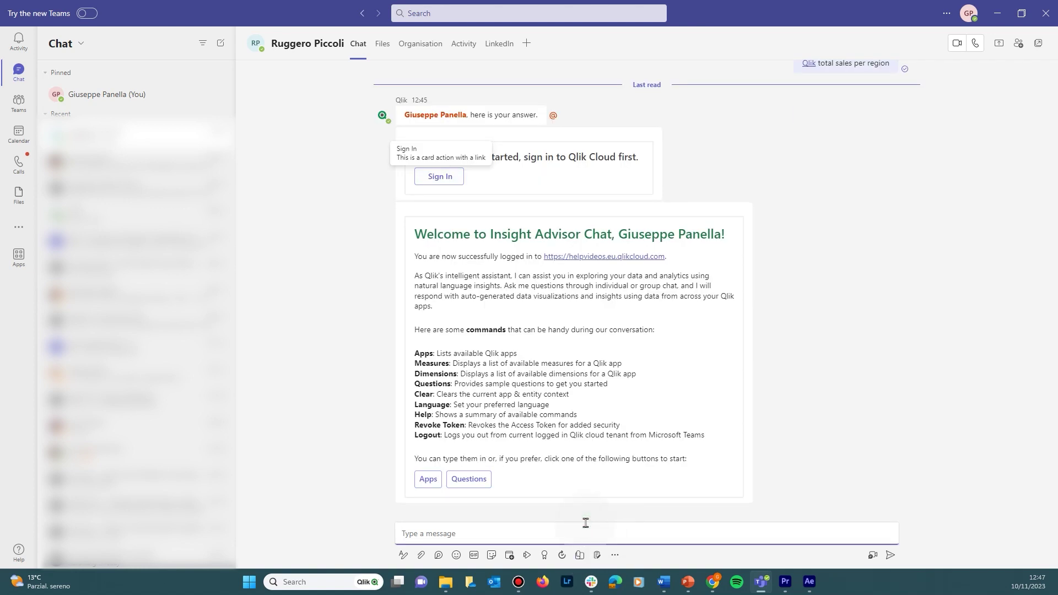
type("T")
key("BackSpace")
type("@Q")
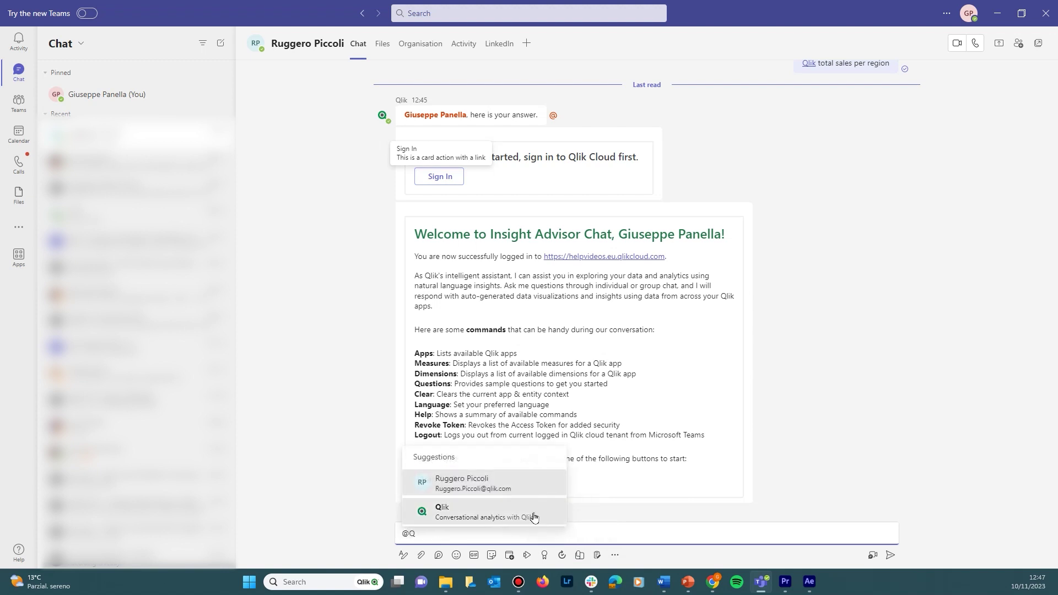
left_click(533, 514)
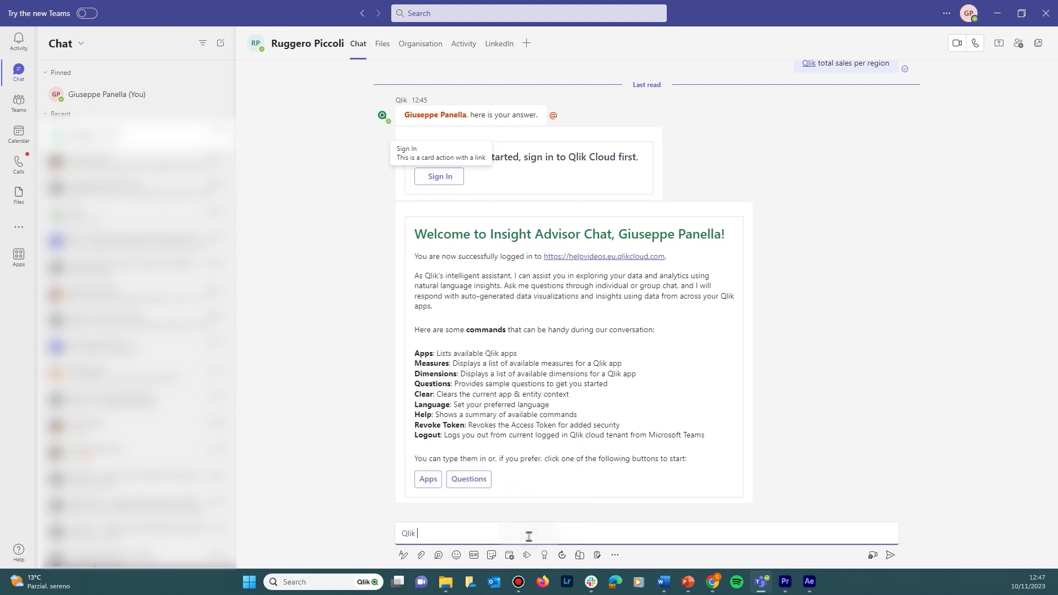
type("Sales per Region")
key("Return")
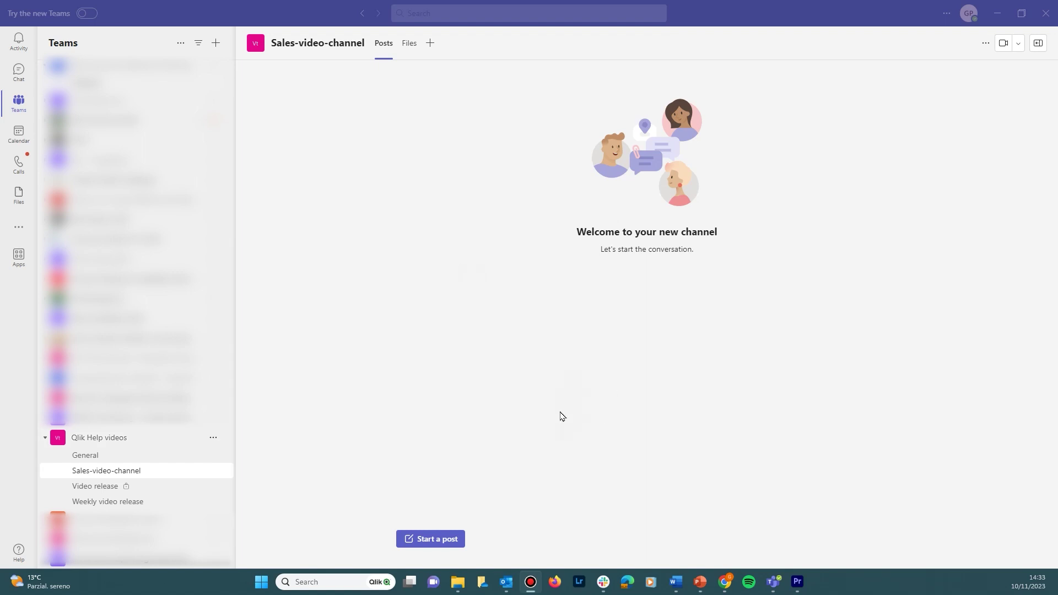
Step: Find Qlik in the Teams app store and open its details
left_click(19, 258)
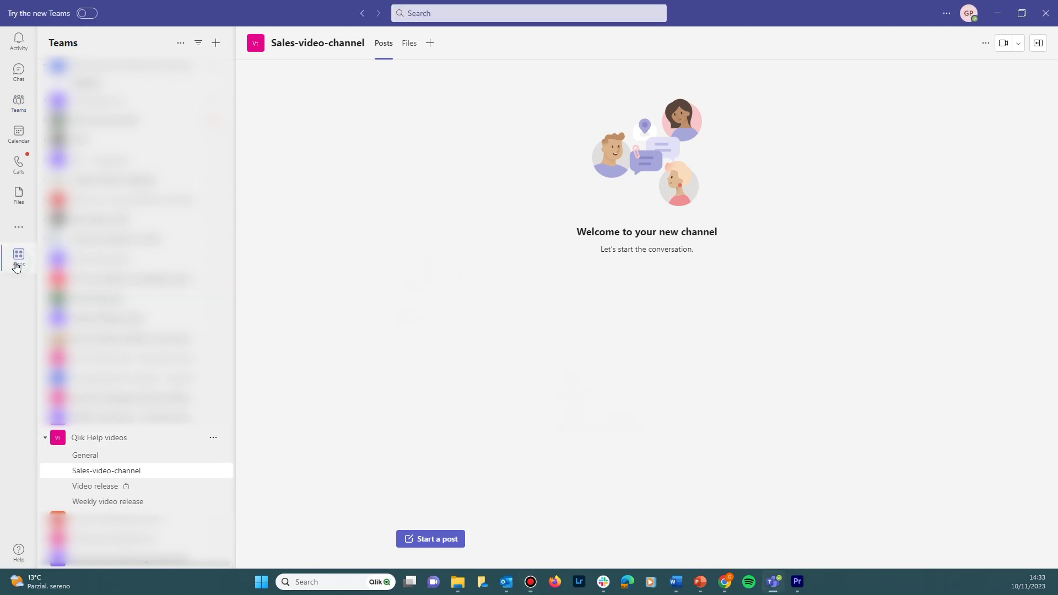
left_click(129, 70)
type("Q")
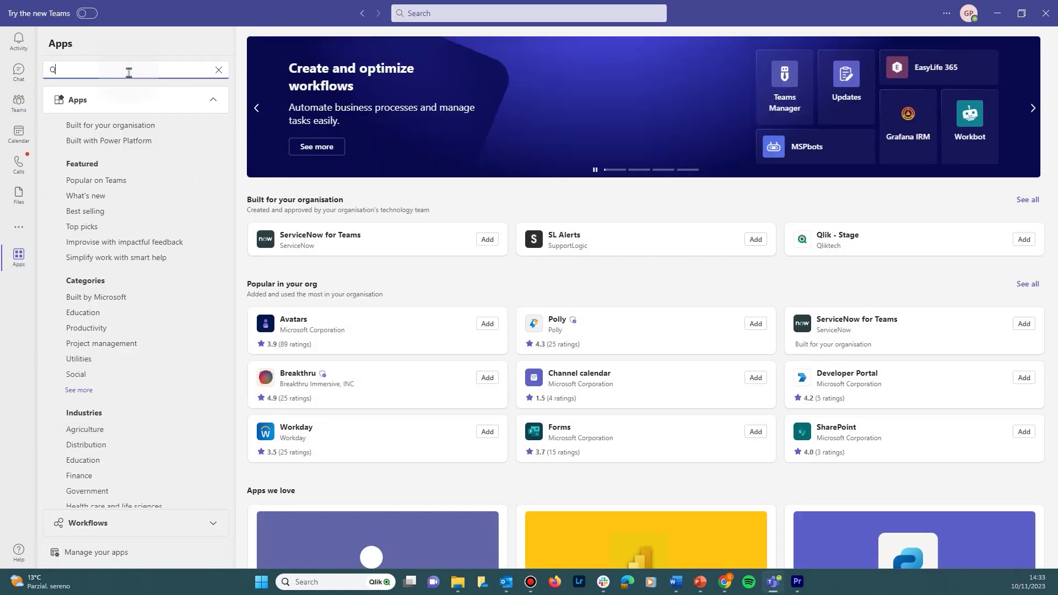
type("lik")
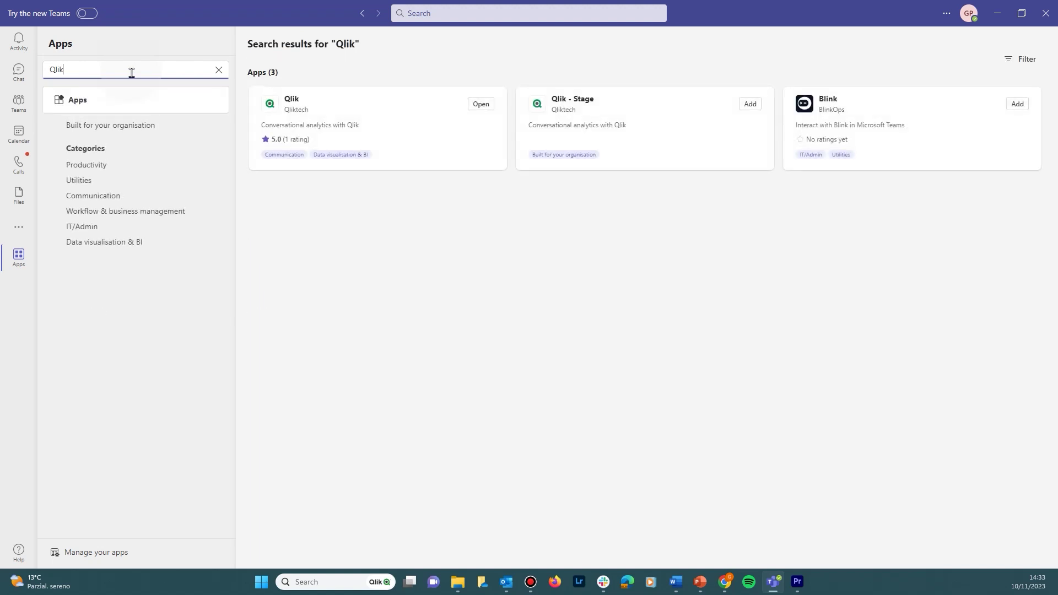
left_click(311, 107)
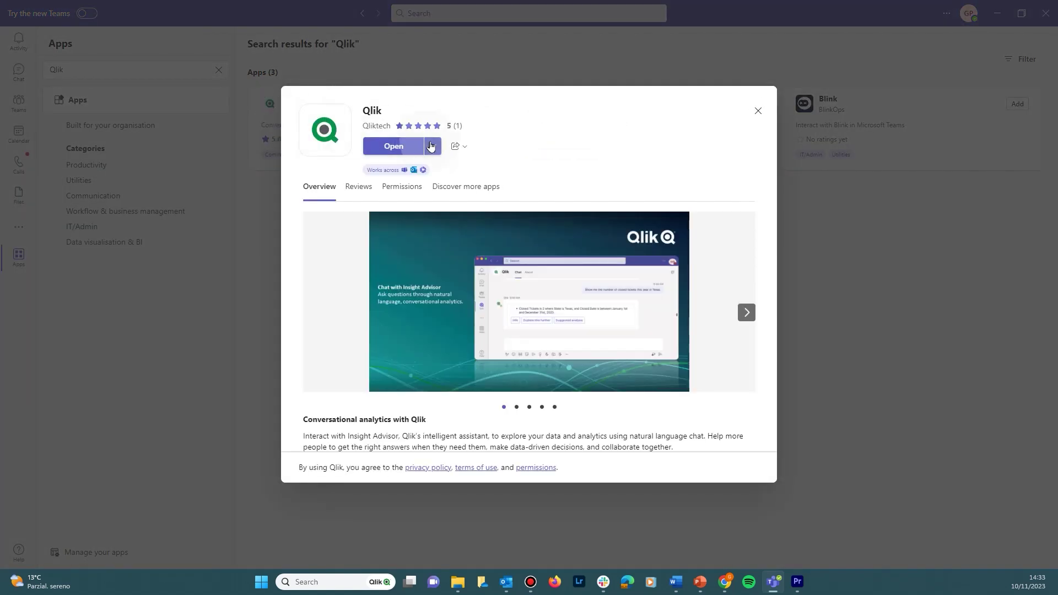
Step: Add Qlik to the Qlik Help videos team's Sales-video-channel and set up the bot
left_click(431, 146)
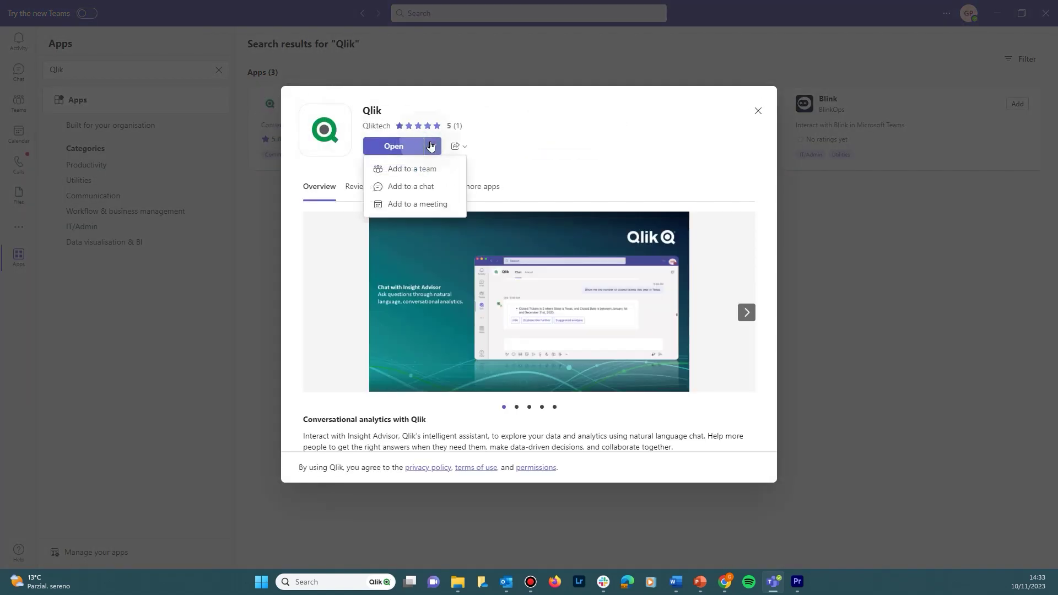
left_click(424, 173)
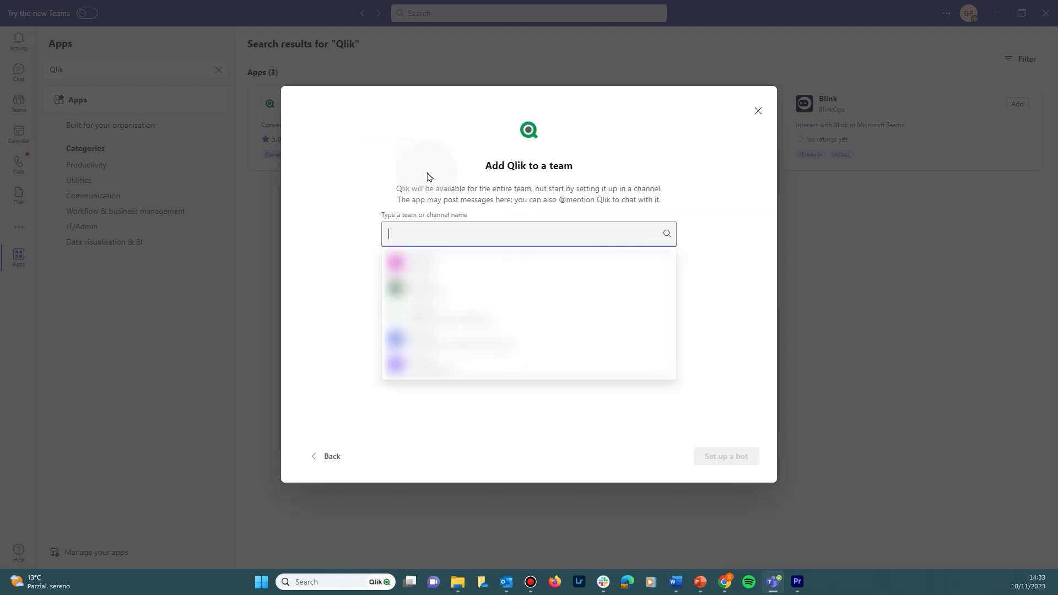
type("sa")
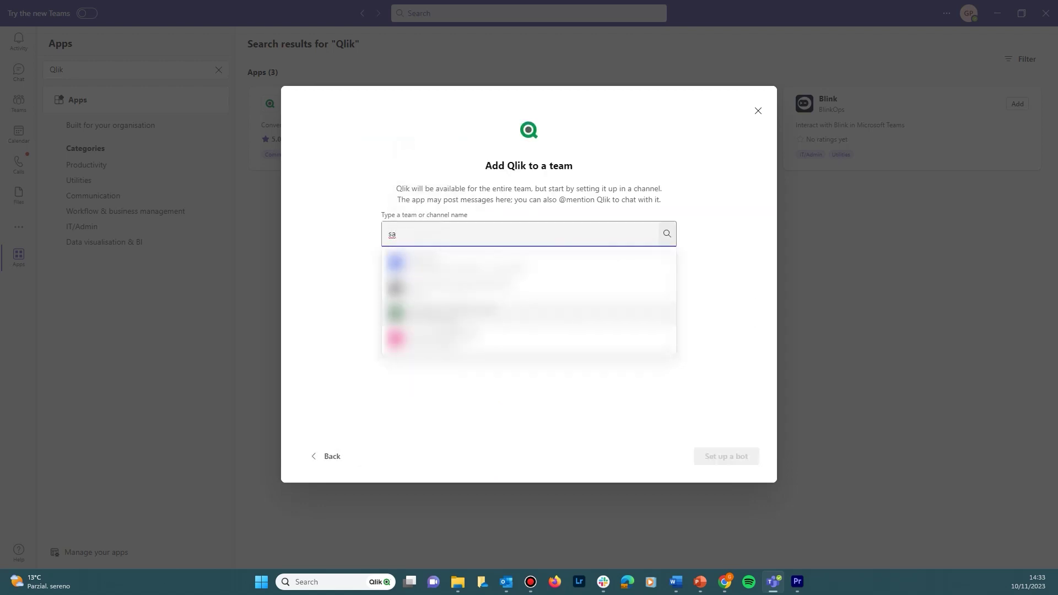
left_click(438, 337)
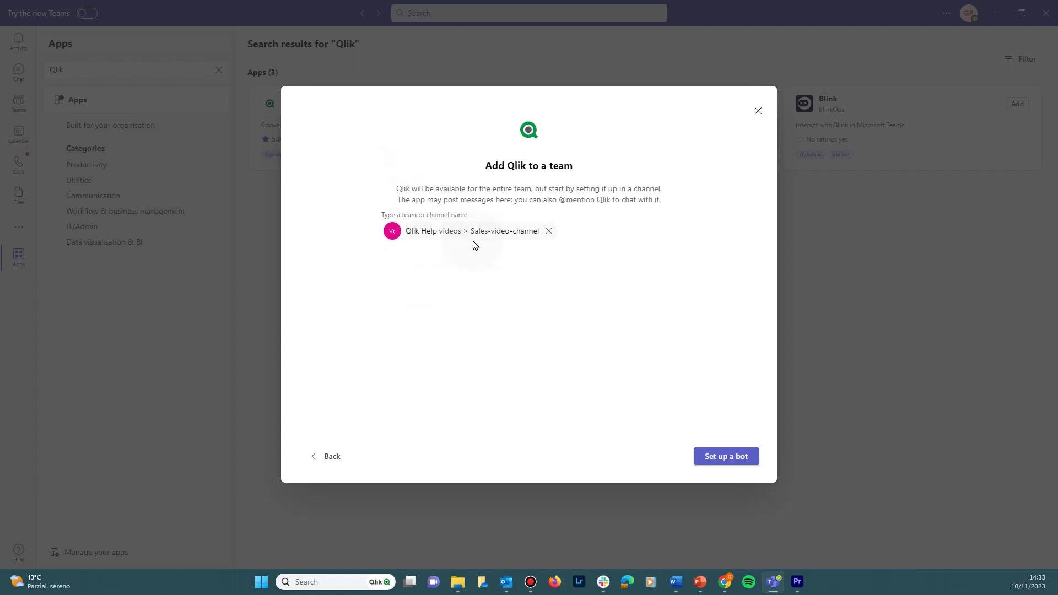
left_click(719, 464)
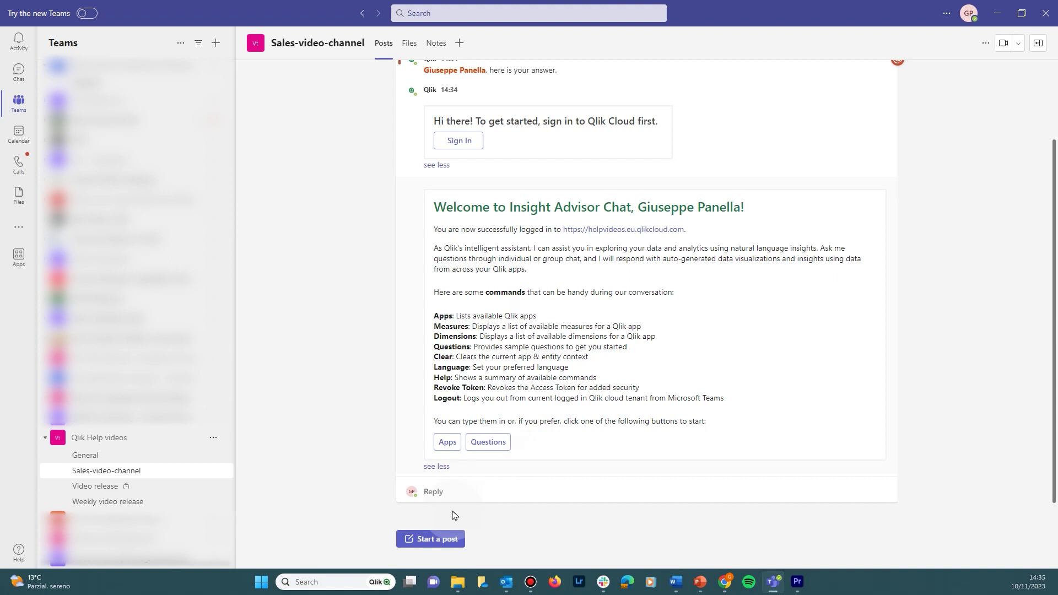
left_click(444, 540)
type("@Qlik")
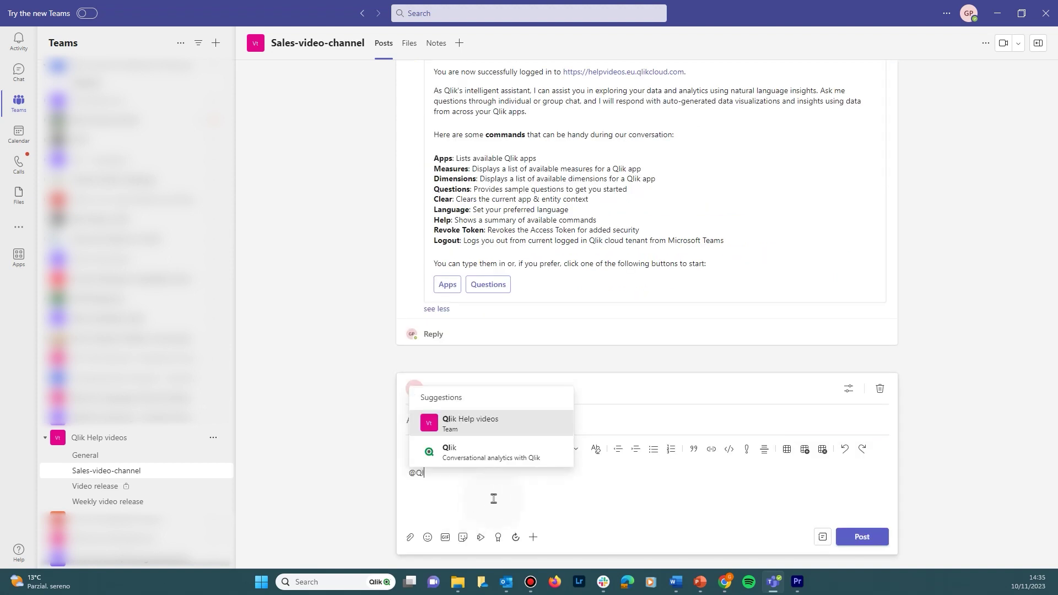
left_click(479, 454)
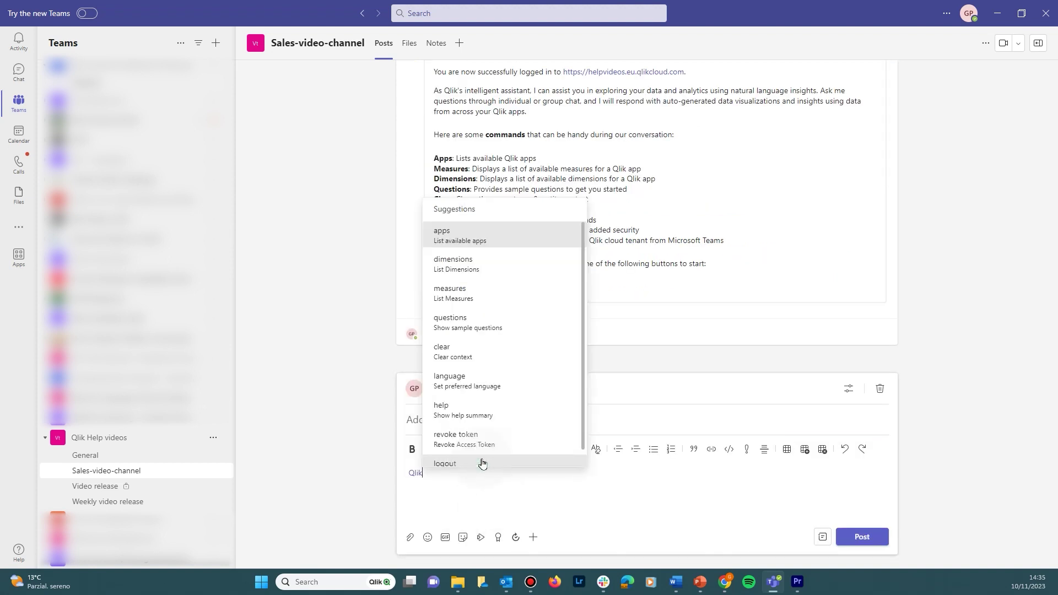
type("provide the sales for the region Spain")
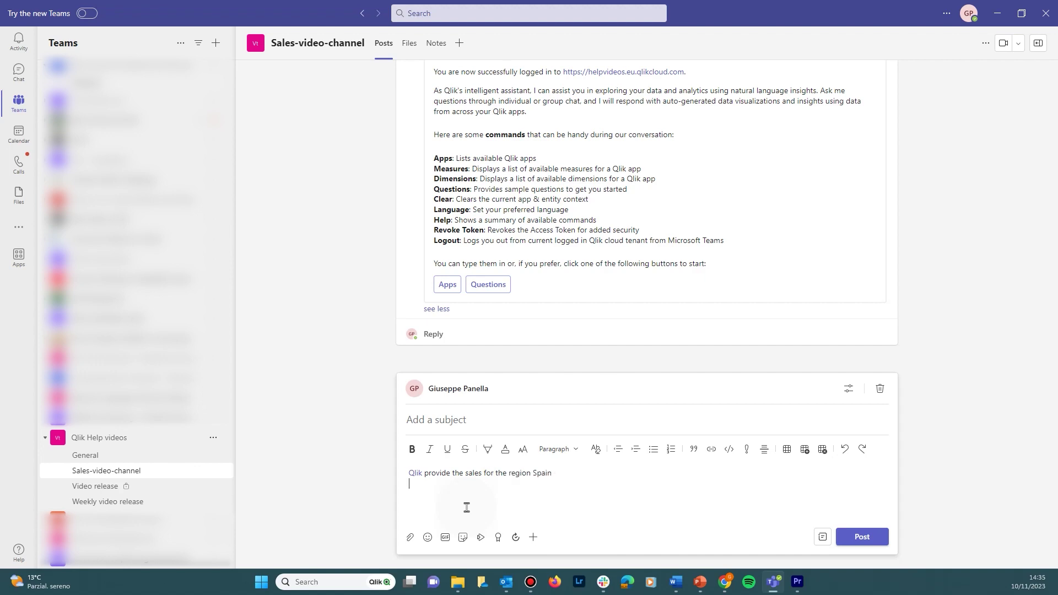
left_click(862, 537)
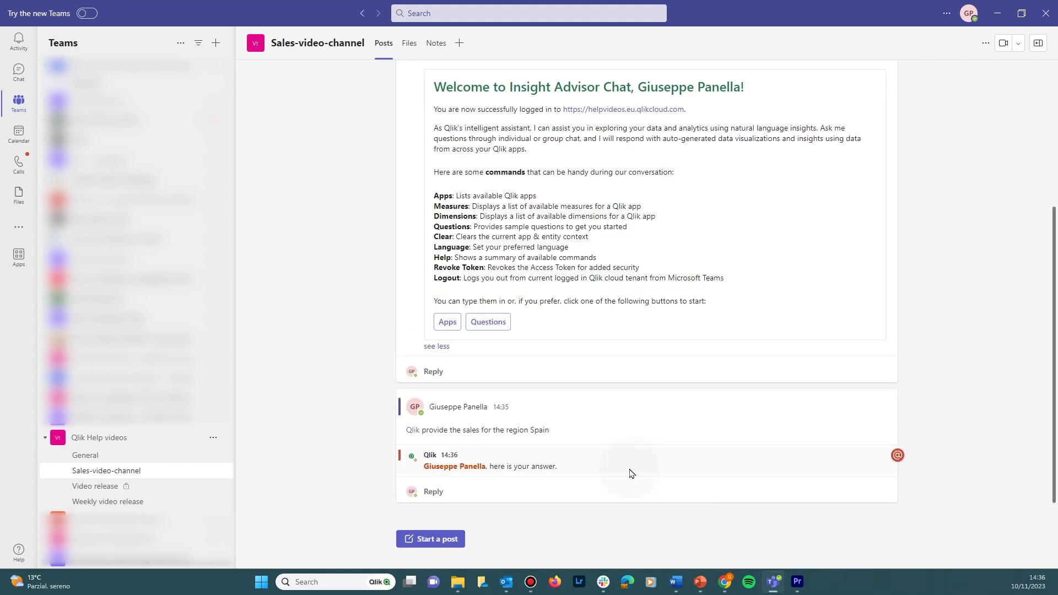